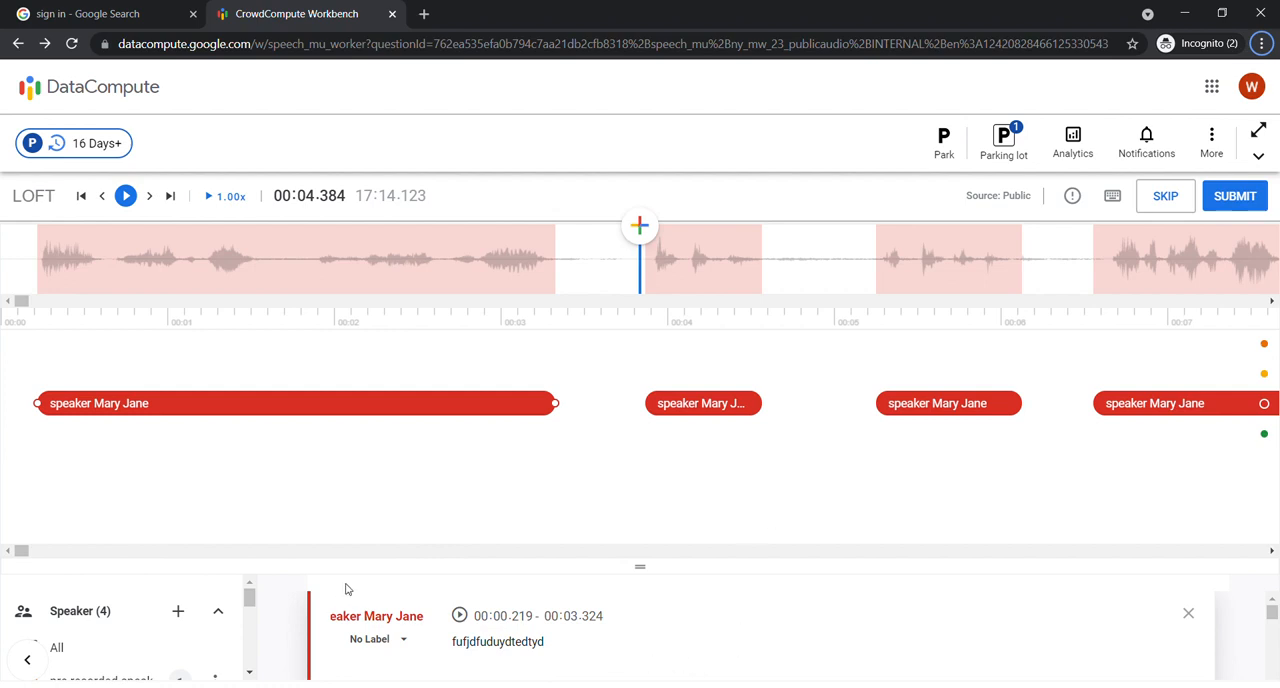
Step: Review the label options available for the first transcribed segment
{"action": "left_click_drag", "start_coordinate": [640, 566], "coordinate": [640, 440]}
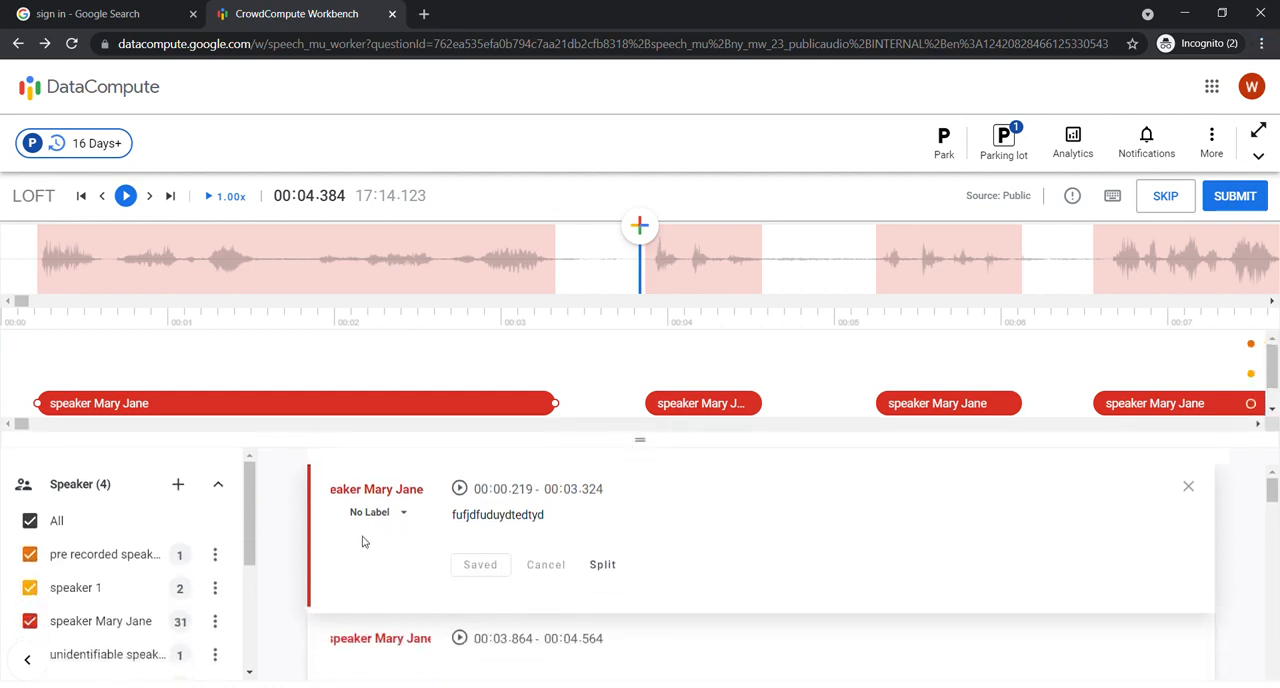
{"action": "left_click", "coordinate": [403, 513]}
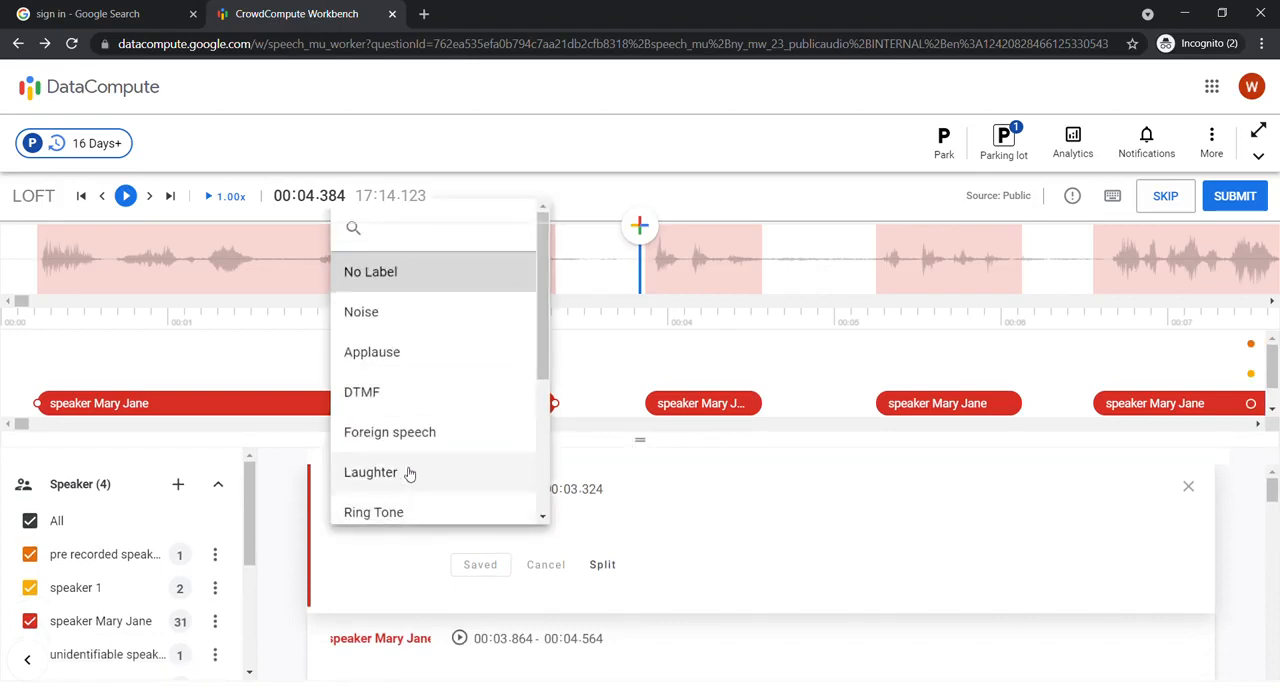
{"action": "left_click_drag", "start_coordinate": [543, 345], "coordinate": [531, 486]}
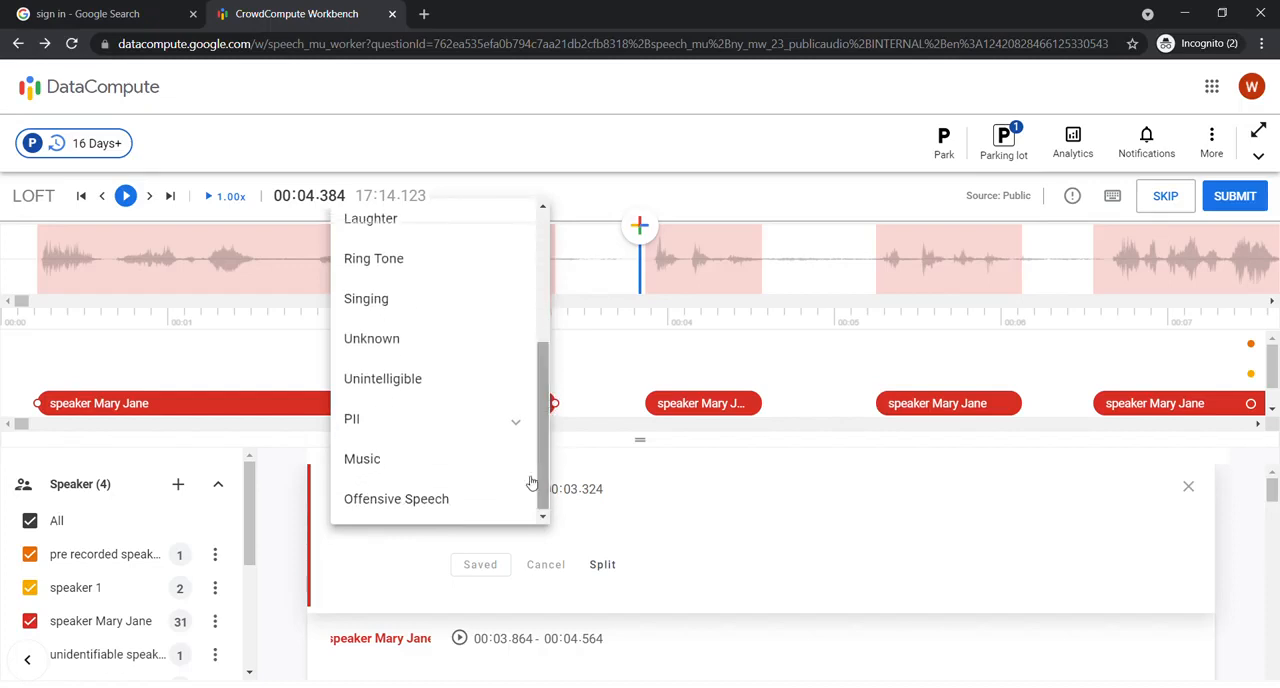
{"action": "left_click", "coordinate": [376, 578]}
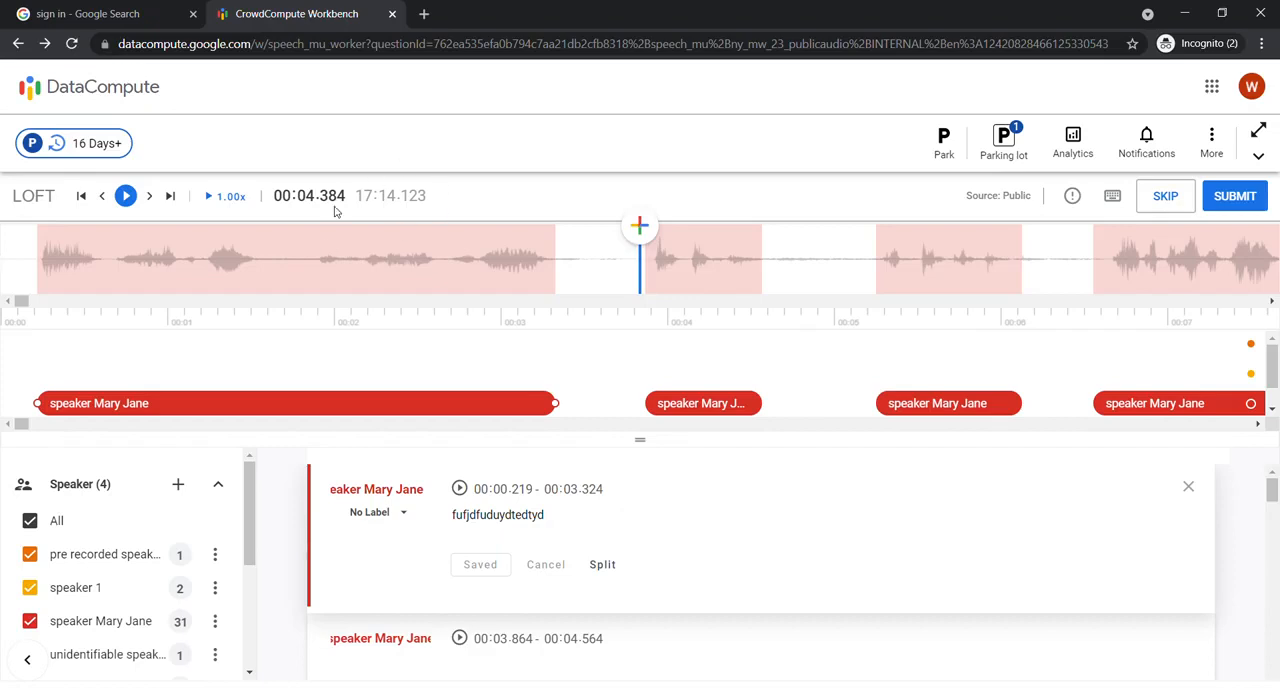
Step: Add a segment starting at 00:01.809 and extend its end to 00:03.339
{"action": "left_click", "coordinate": [302, 265]}
{"action": "left_click", "coordinate": [649, 231]}
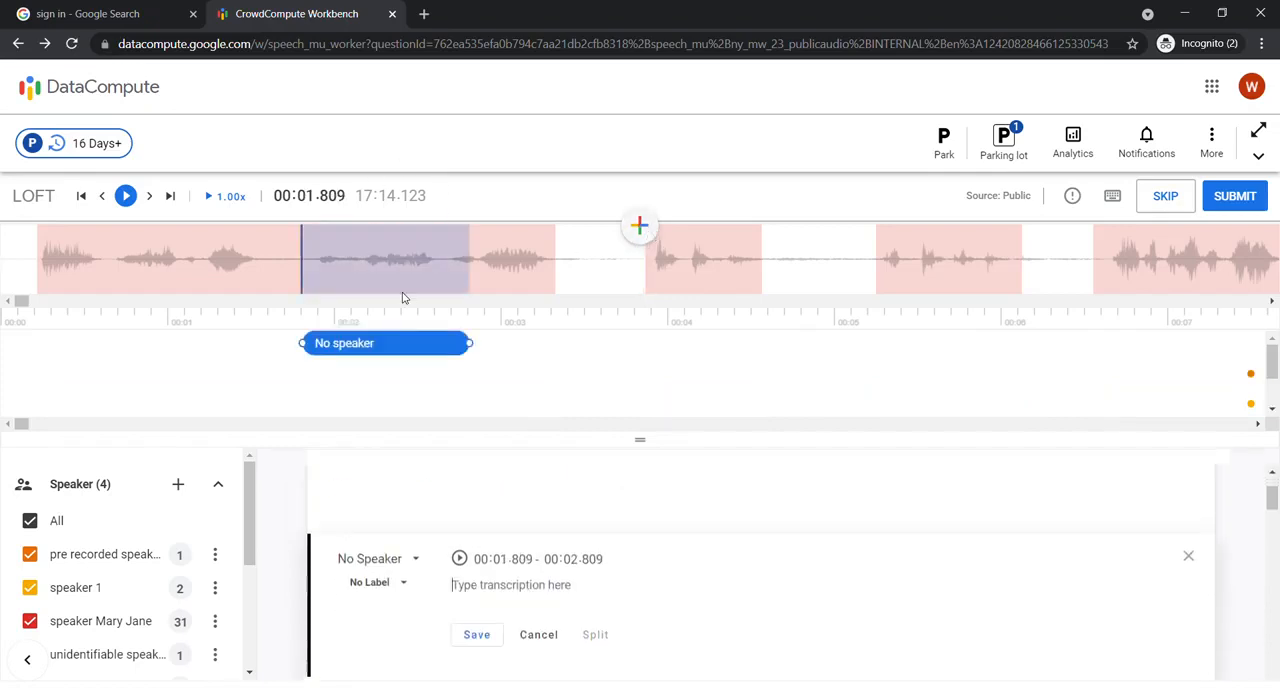
{"action": "left_click_drag", "start_coordinate": [468, 343], "coordinate": [563, 342]}
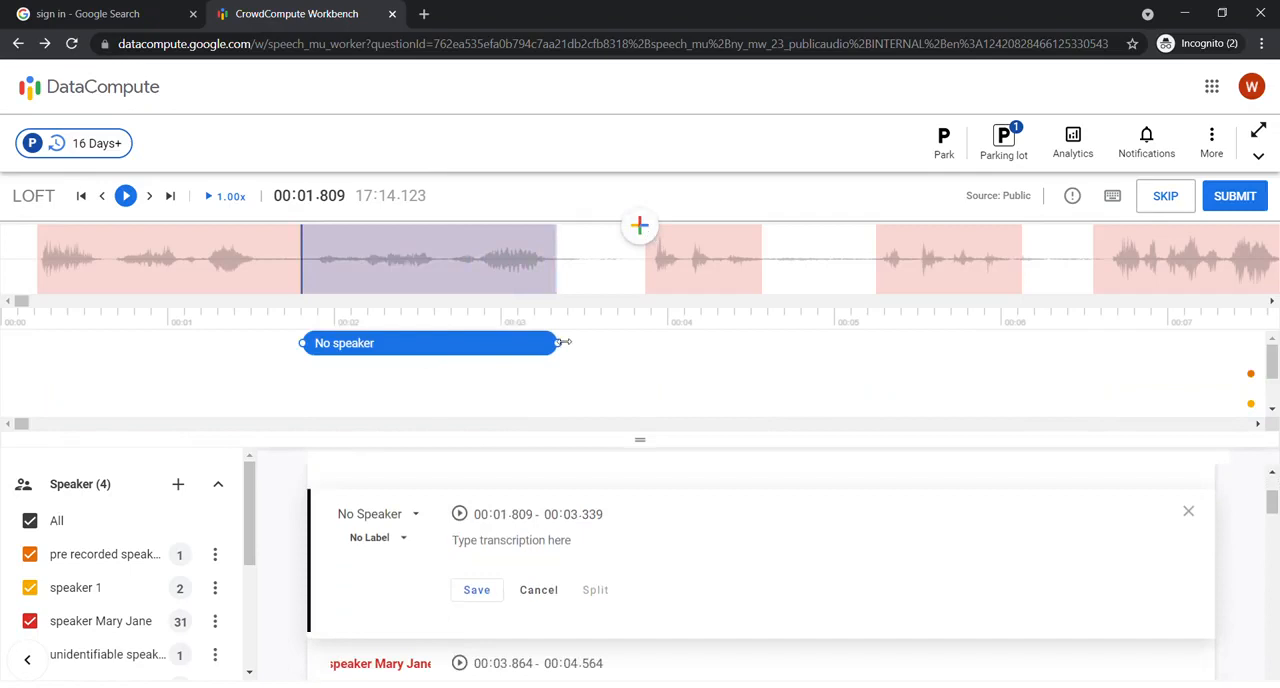
Step: Label the new segment as Applause
{"action": "left_click", "coordinate": [392, 548]}
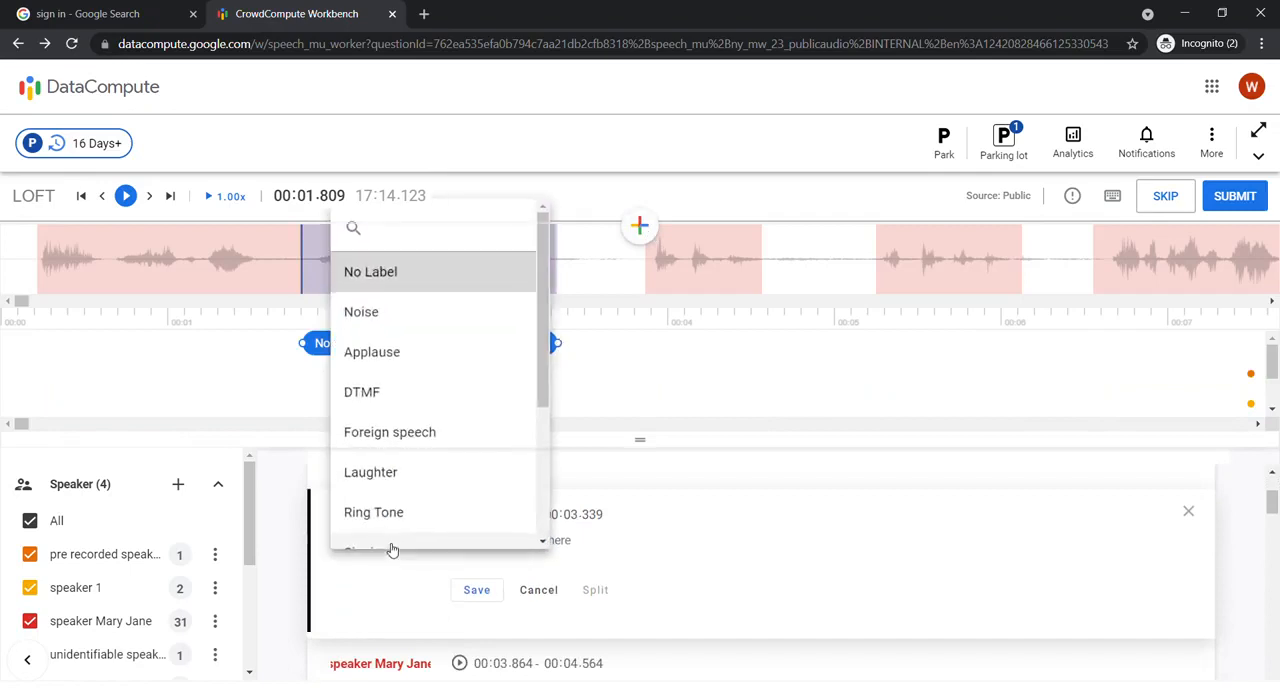
{"action": "left_click", "coordinate": [400, 354]}
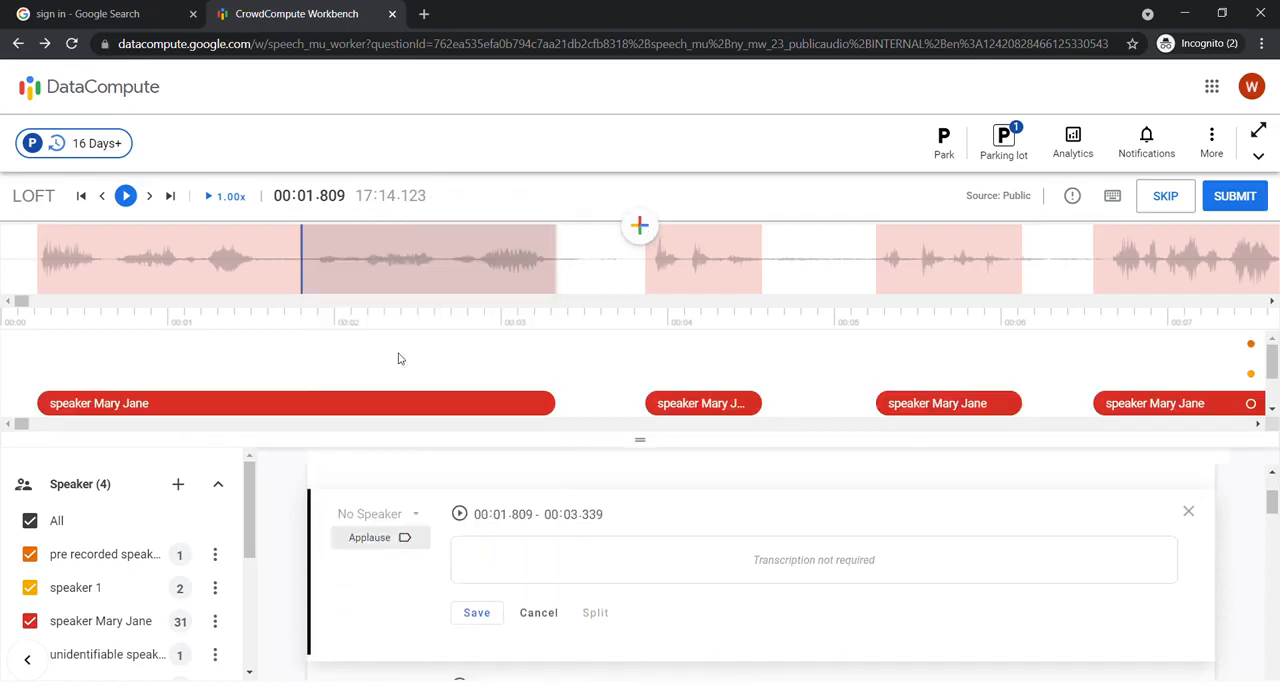
{"action": "scroll", "coordinate": [468, 357], "scroll_direction": "down", "scroll_amount": 1}
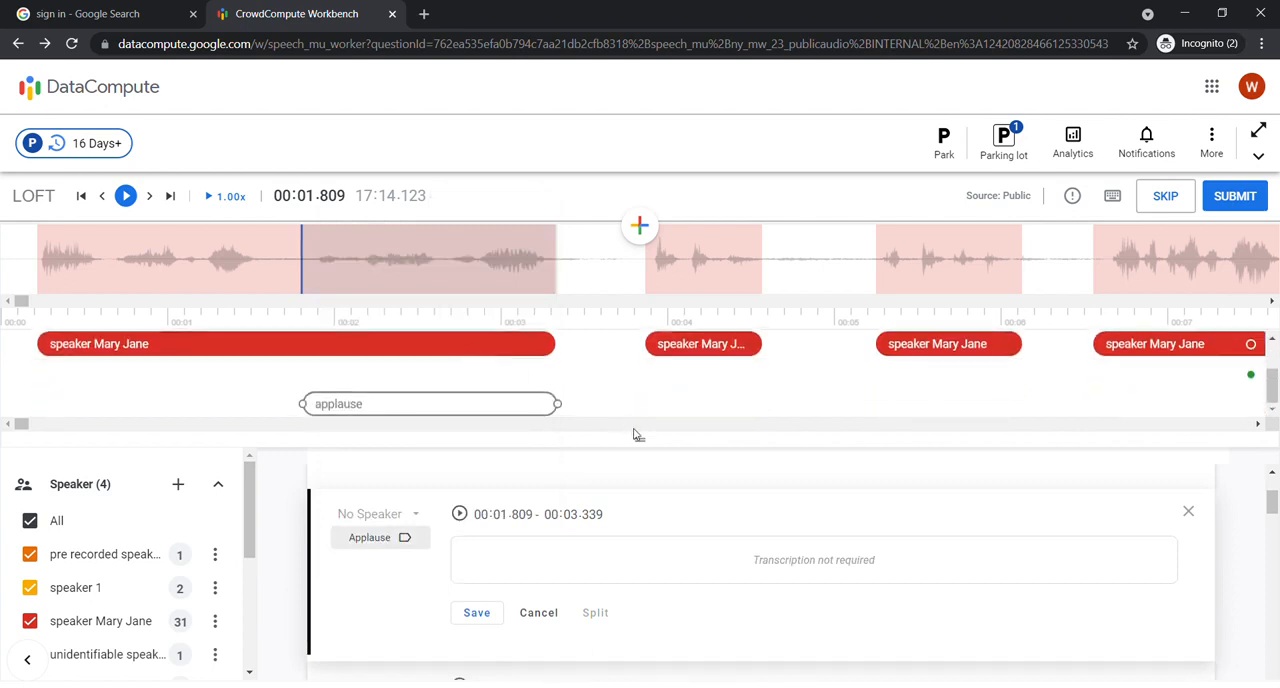
Step: Change the label of the segment from 00:01.809 to 00:03.339 to Noise and leave the segment
{"action": "left_click_drag", "start_coordinate": [640, 440], "coordinate": [642, 555]}
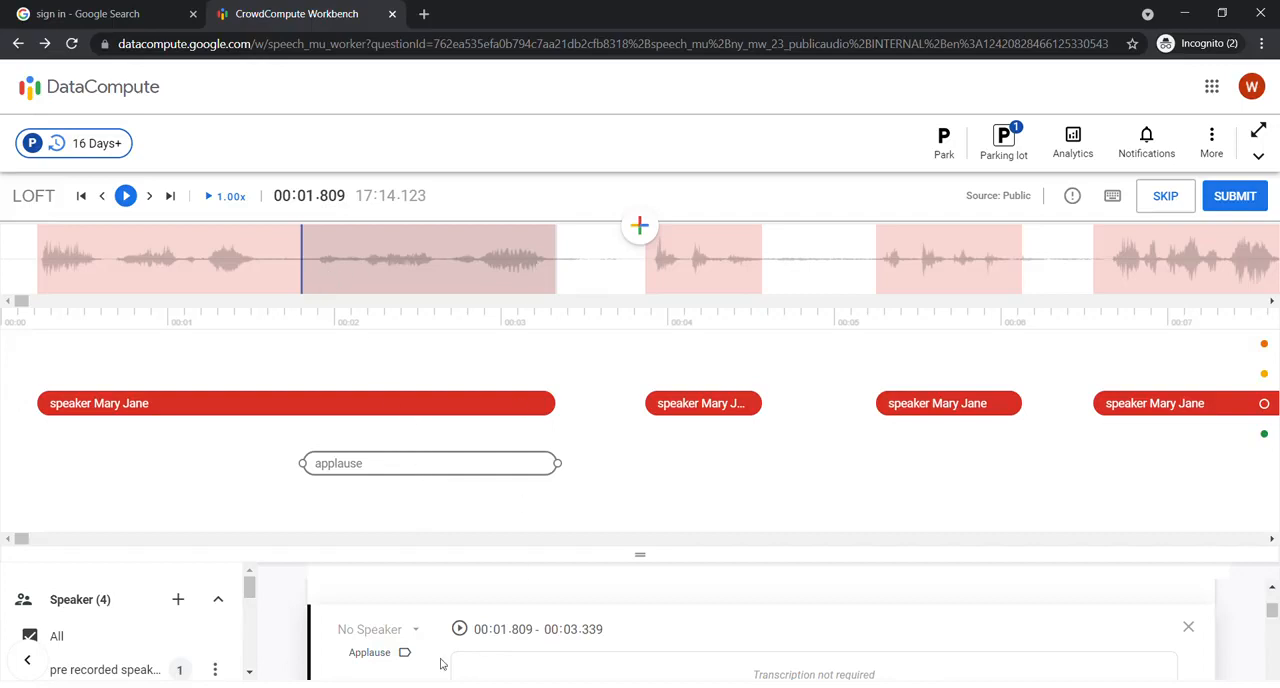
{"action": "left_click_drag", "start_coordinate": [642, 553], "coordinate": [642, 521]}
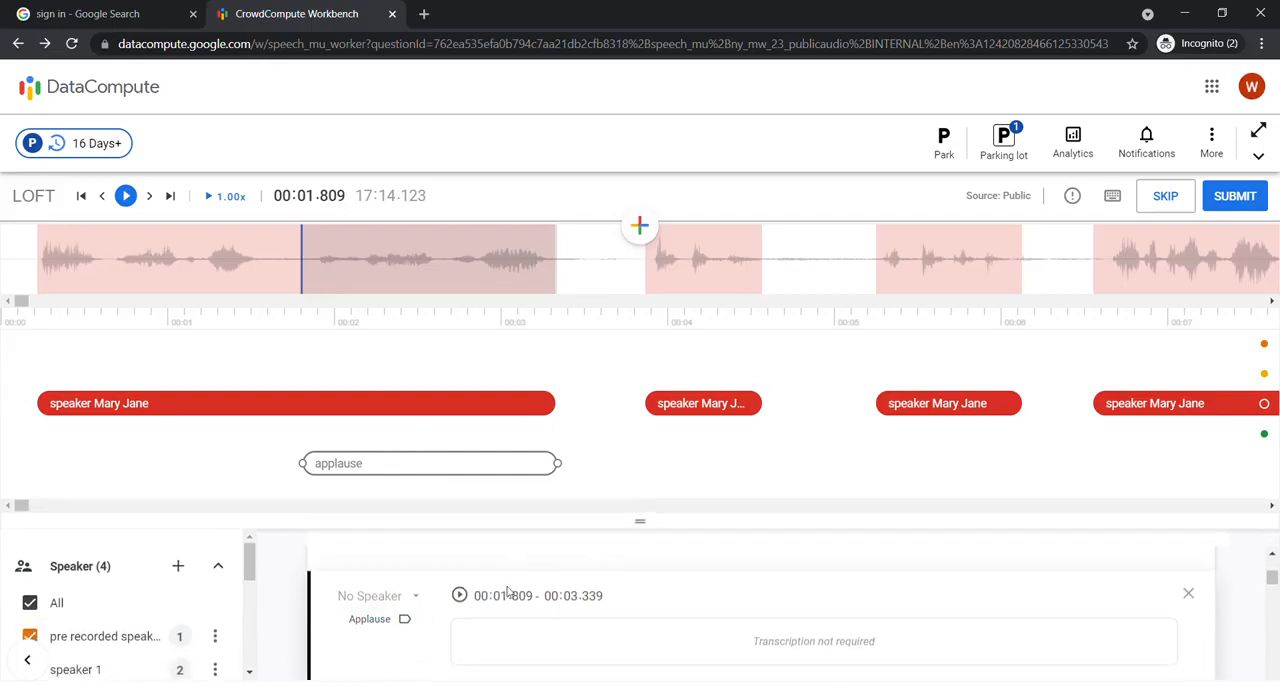
{"action": "left_click", "coordinate": [370, 620]}
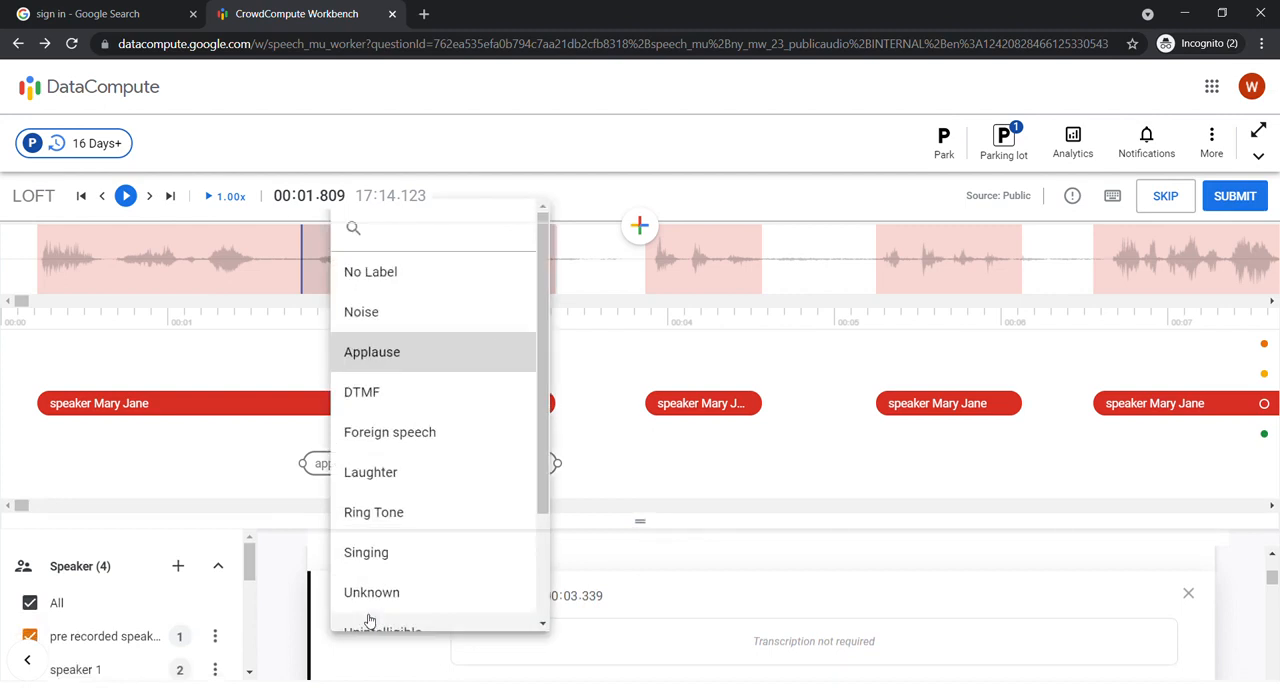
{"action": "left_click", "coordinate": [430, 313]}
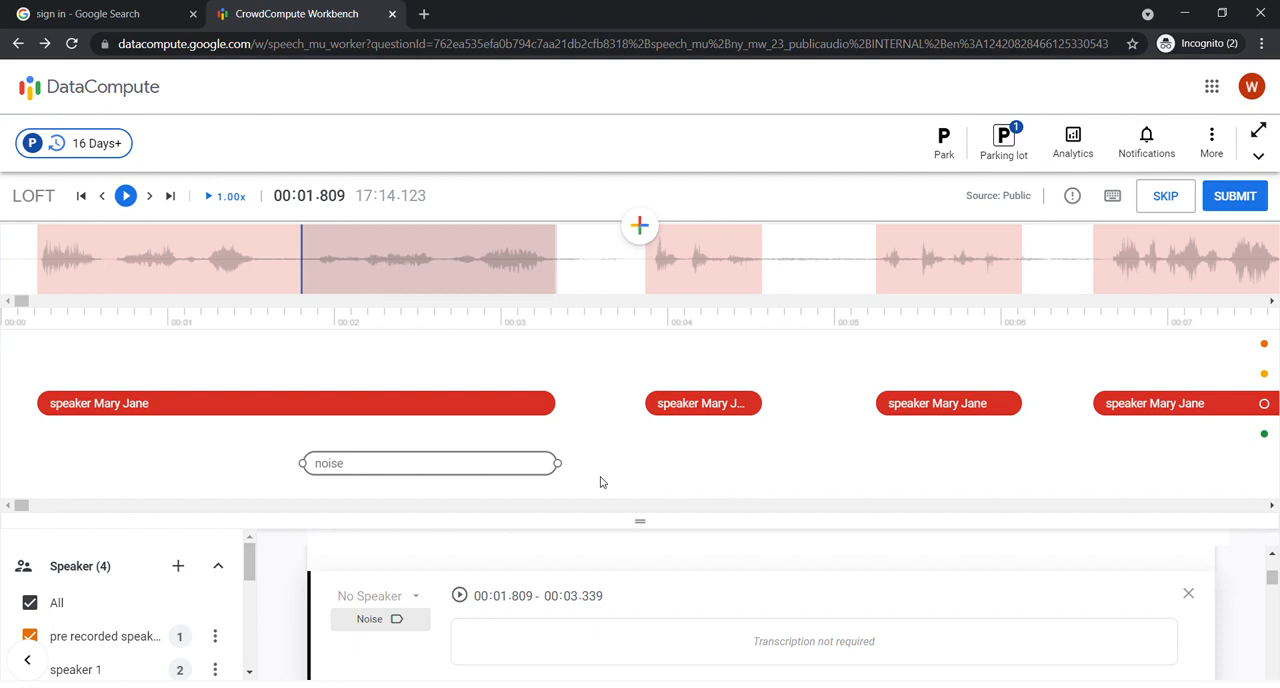
{"action": "left_click", "coordinate": [375, 619]}
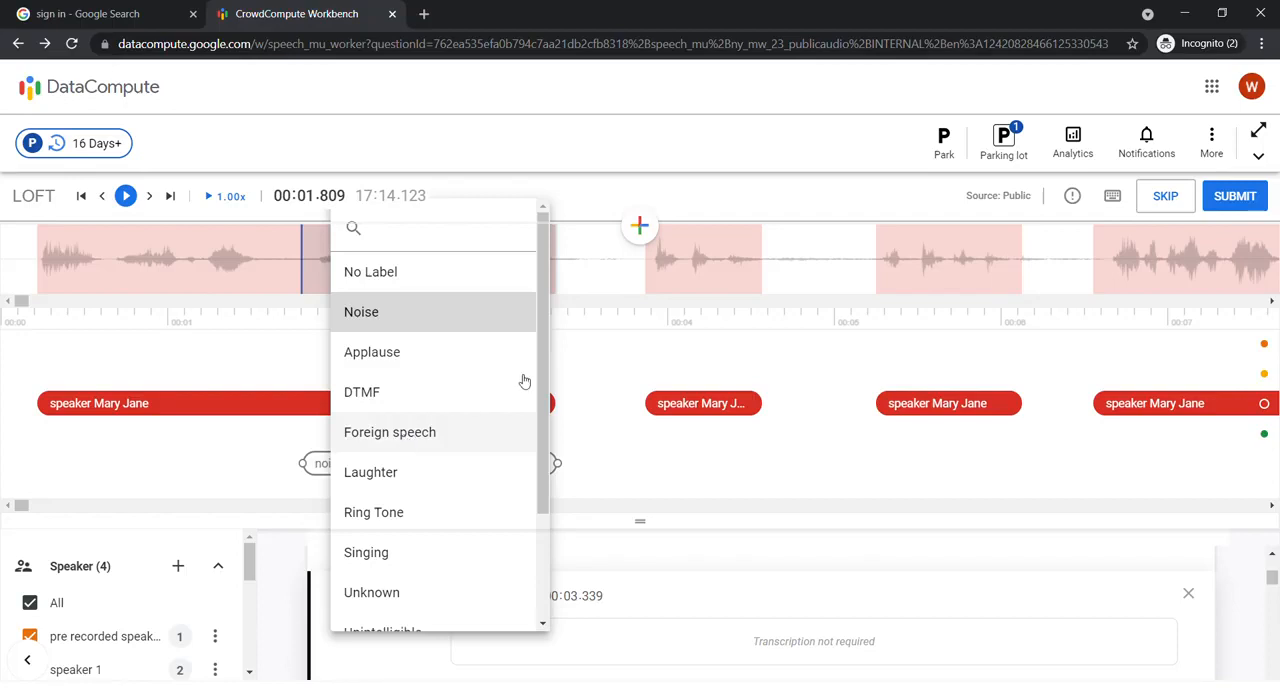
{"action": "left_click", "coordinate": [597, 334]}
{"action": "left_click", "coordinate": [829, 485]}
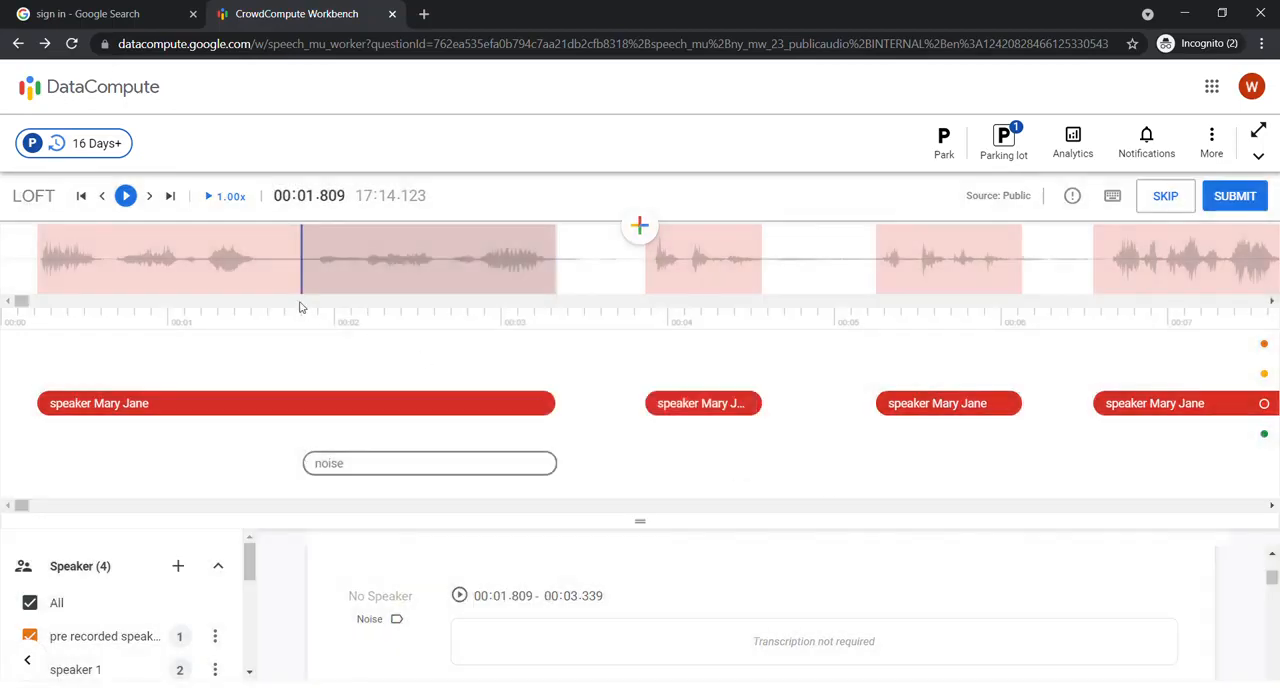
{"action": "left_click", "coordinate": [652, 252]}
{"action": "left_click", "coordinate": [645, 236]}
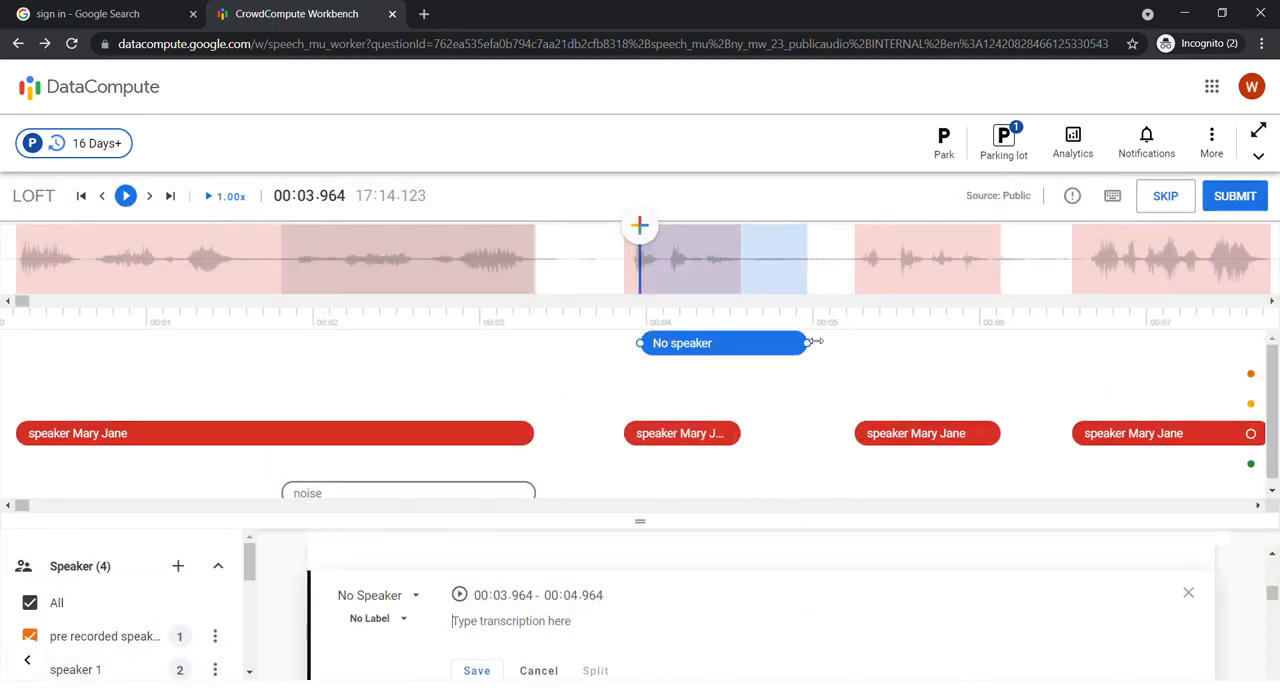
{"action": "left_click_drag", "start_coordinate": [807, 343], "coordinate": [705, 347]}
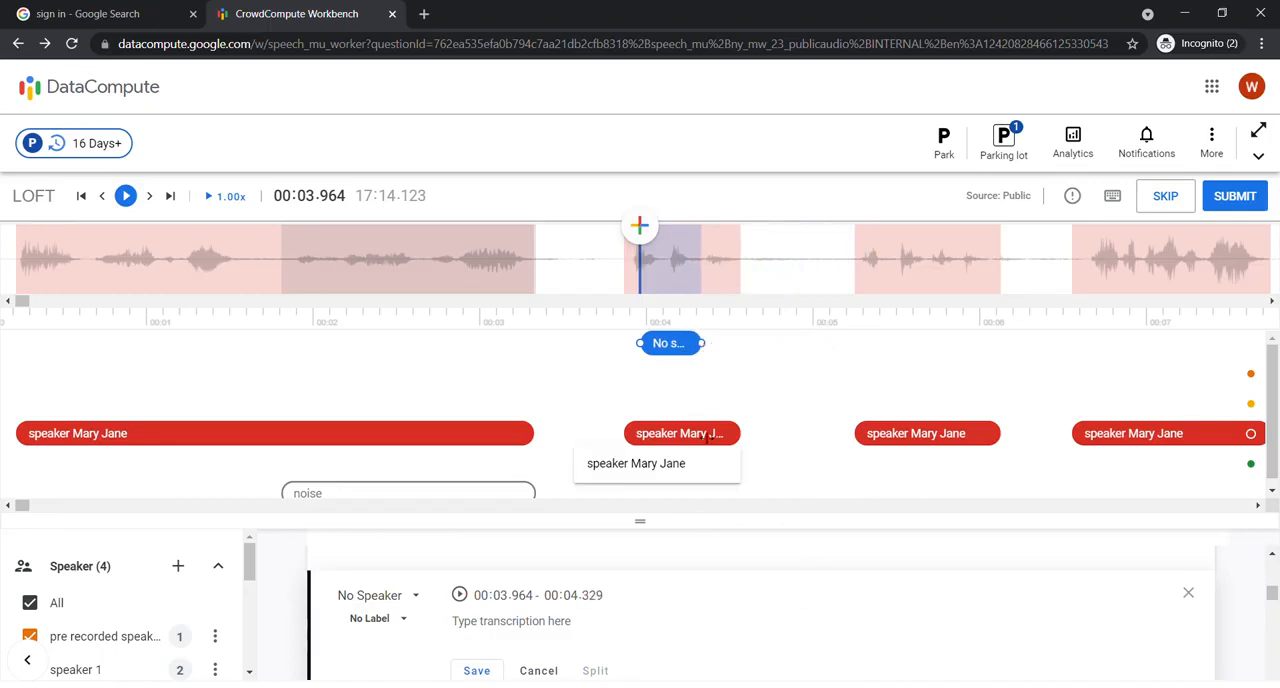
{"action": "left_click", "coordinate": [711, 474]}
{"action": "left_click", "coordinate": [806, 482]}
{"action": "left_click", "coordinate": [728, 482]}
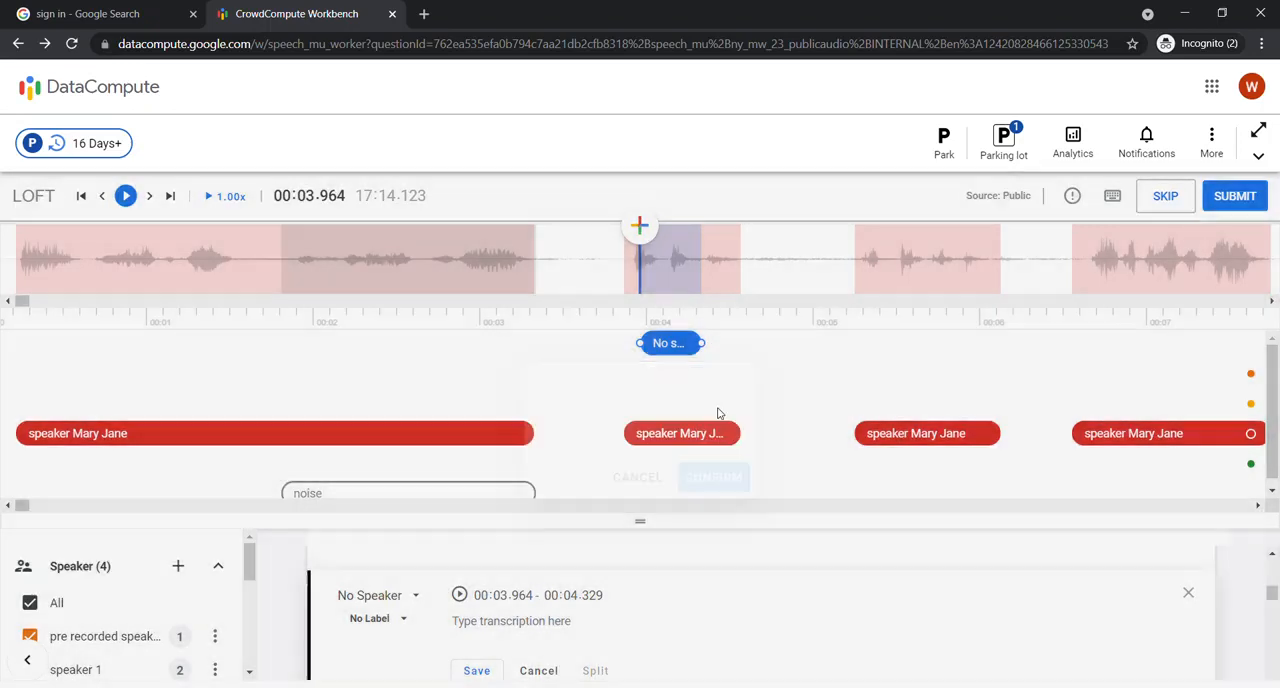
{"action": "scroll", "coordinate": [1112, 580], "scroll_direction": "down", "scroll_amount": 1}
{"action": "scroll", "coordinate": [1112, 580], "scroll_direction": "up", "scroll_amount": 1}
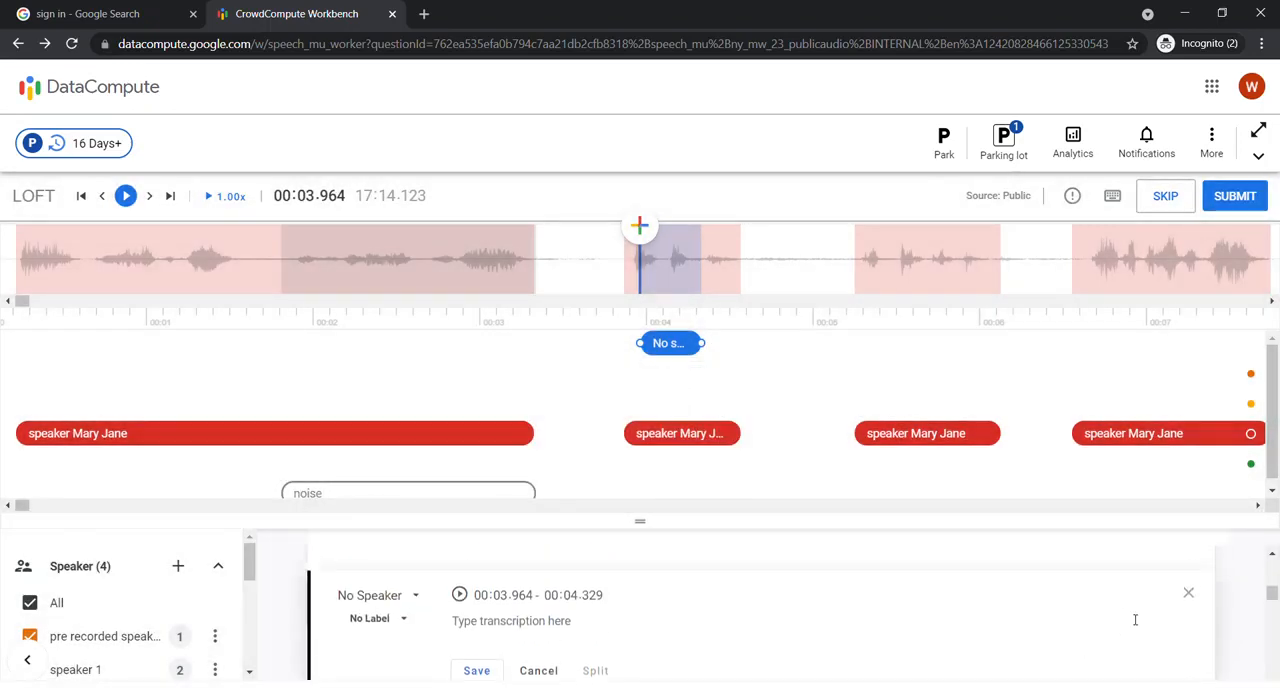
{"action": "left_click", "coordinate": [1189, 595]}
{"action": "left_click", "coordinate": [768, 481]}
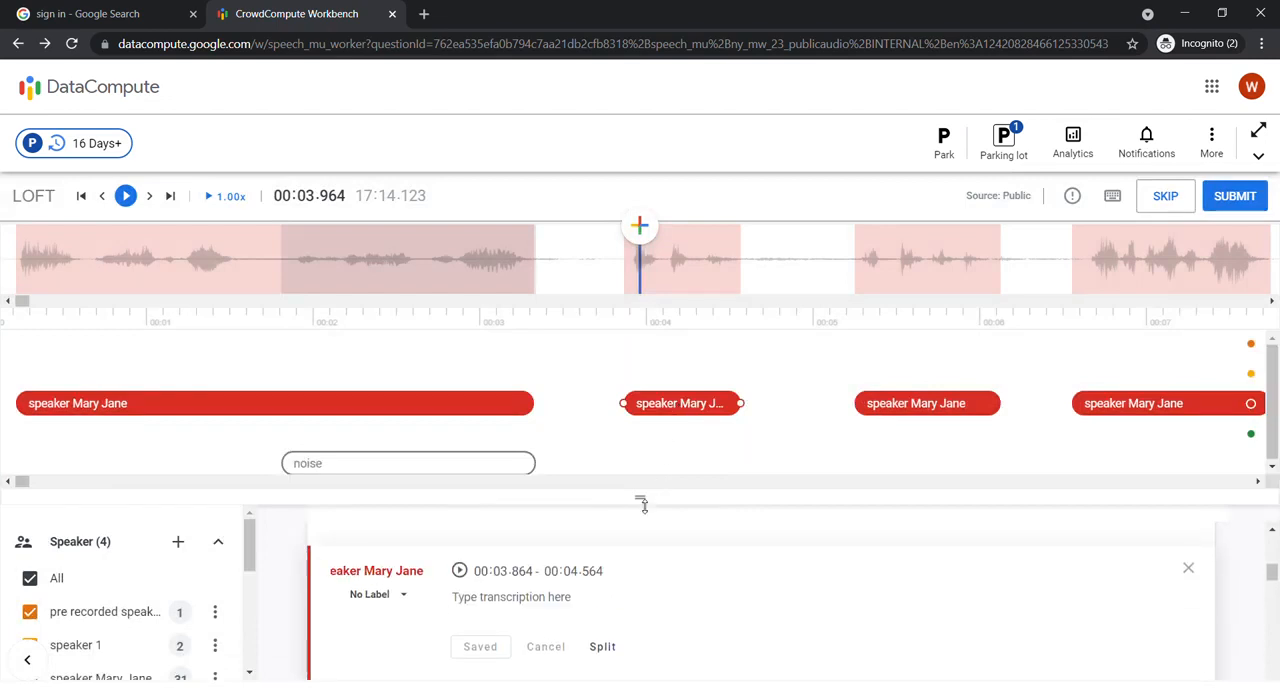
Step: Label the red speaker's segment at 00:03.864–00:04.564 as Foreign speech and save it
{"action": "left_click_drag", "start_coordinate": [645, 498], "coordinate": [643, 455]}
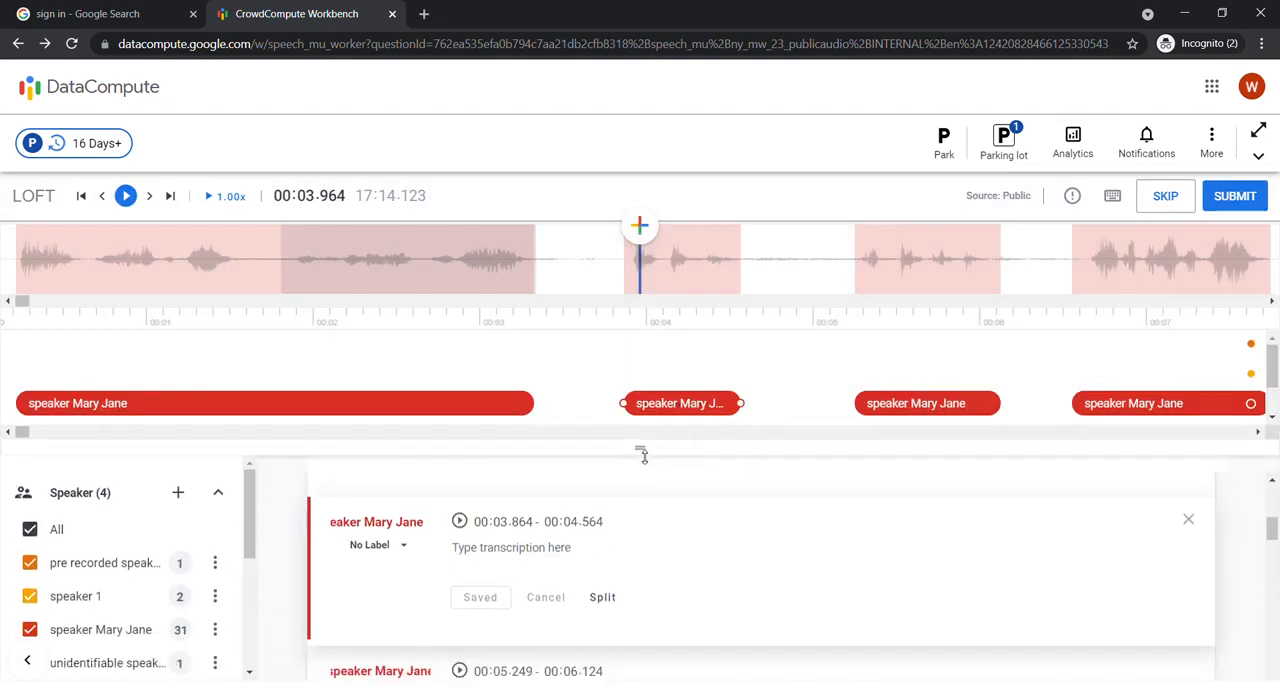
{"action": "left_click", "coordinate": [631, 268]}
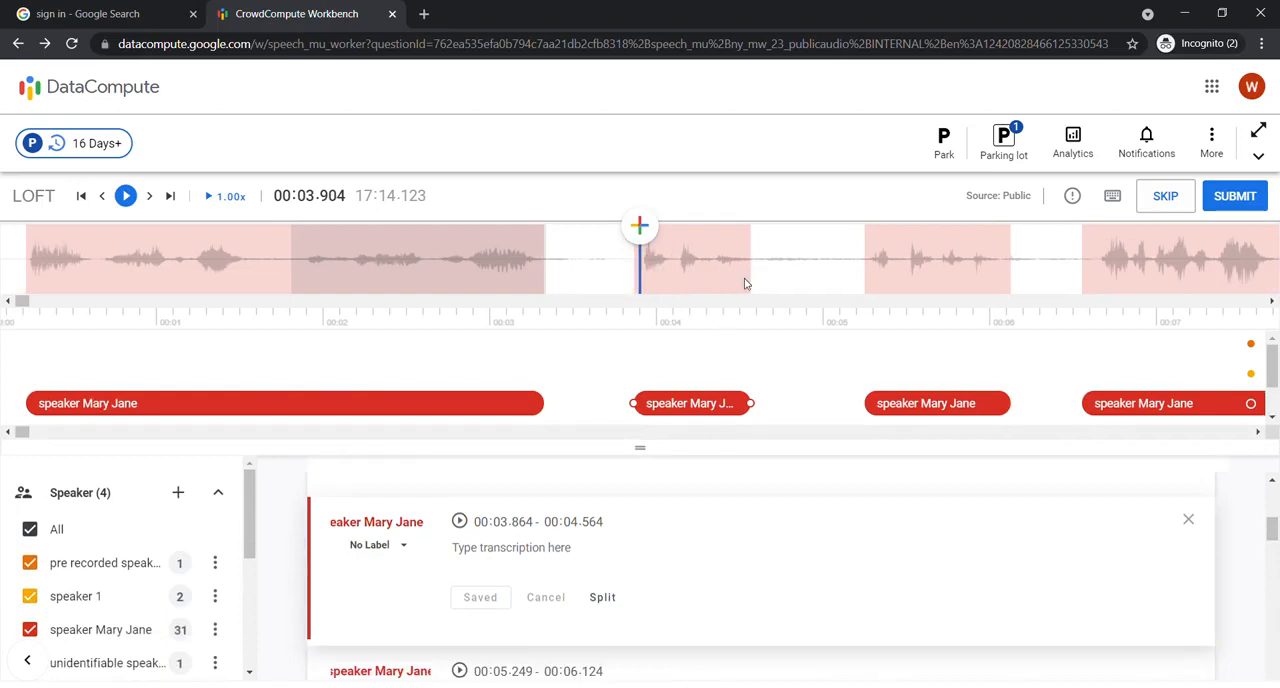
{"action": "left_click", "coordinate": [398, 548]}
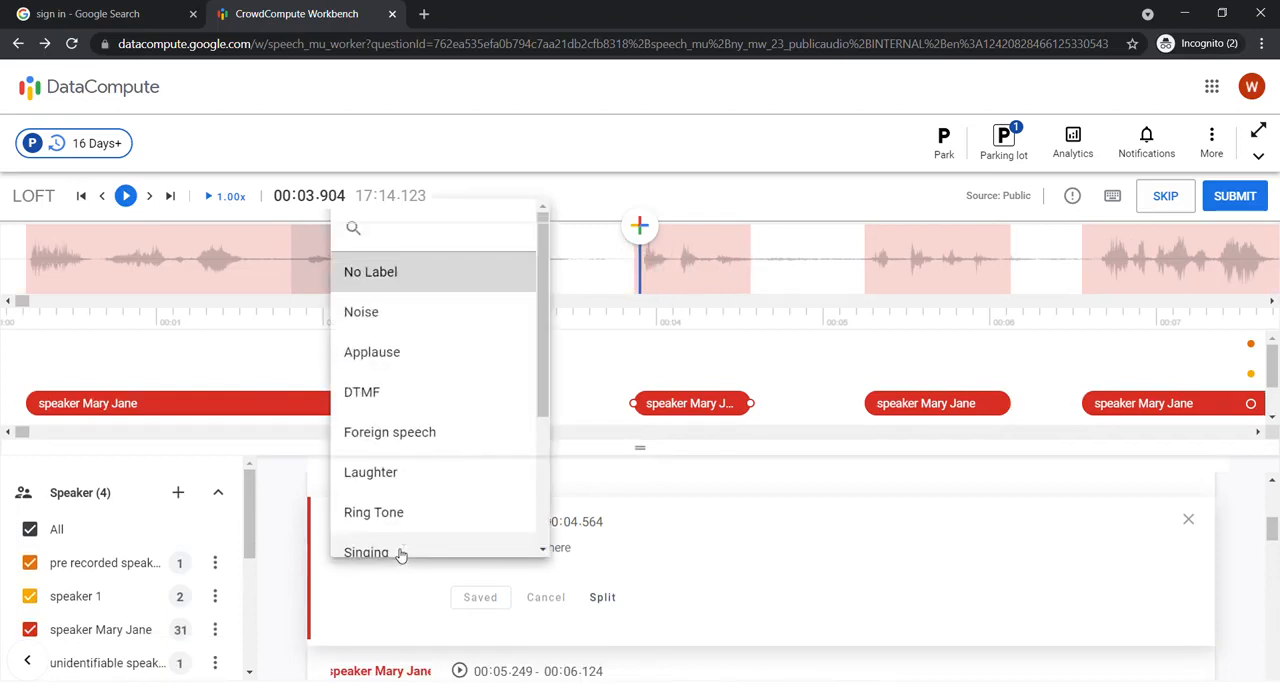
{"action": "left_click", "coordinate": [402, 445]}
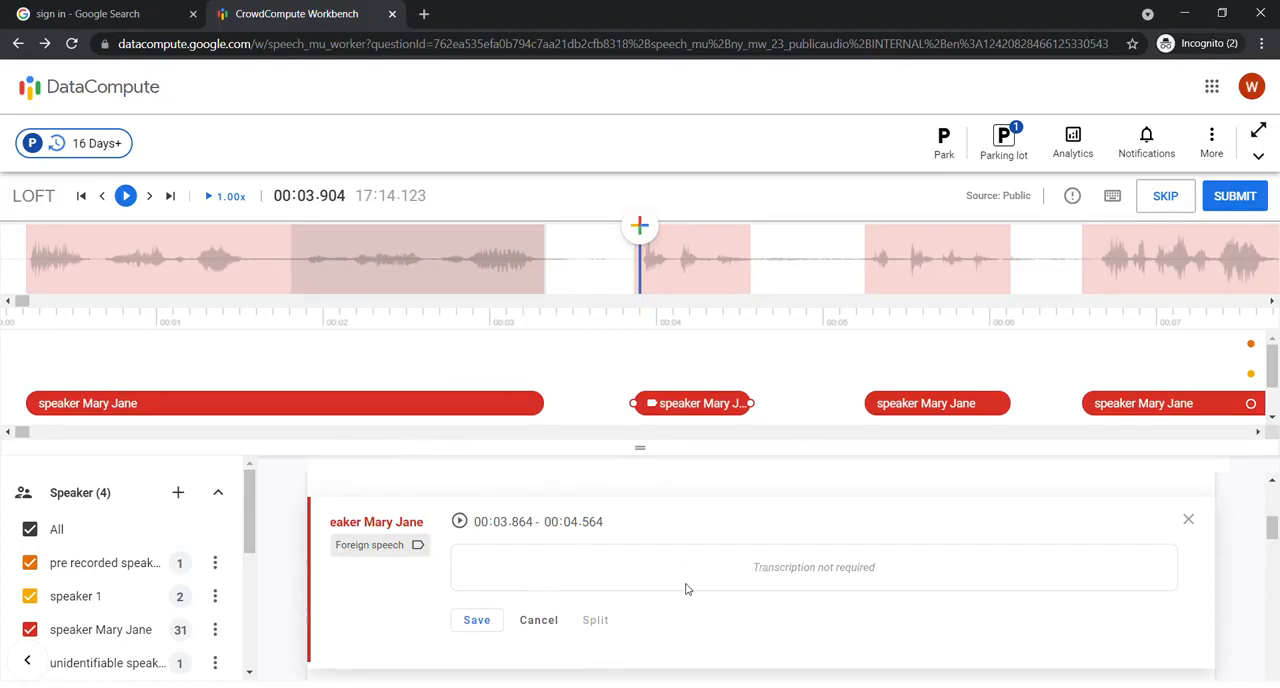
{"action": "left_click", "coordinate": [472, 621]}
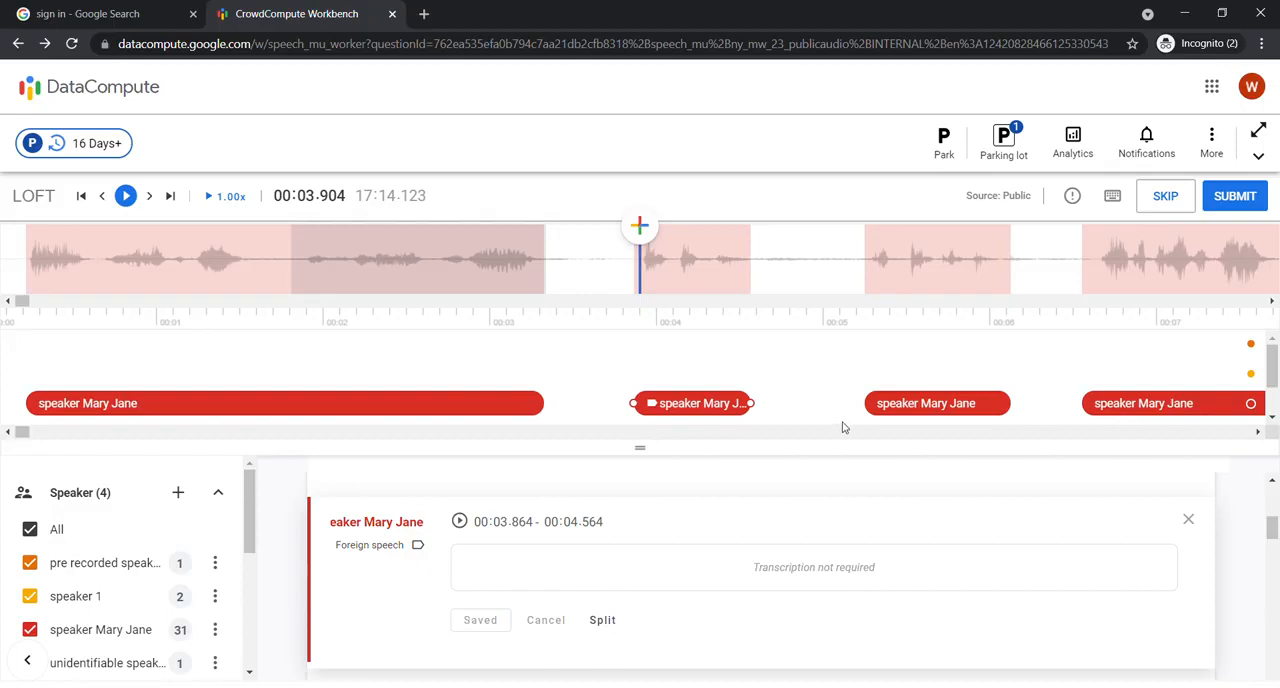
Step: Move the playhead to 00:08.524, at the start of the first speaker 1 segment
{"action": "left_click", "coordinate": [1133, 257]}
{"action": "left_click", "coordinate": [1108, 270]}
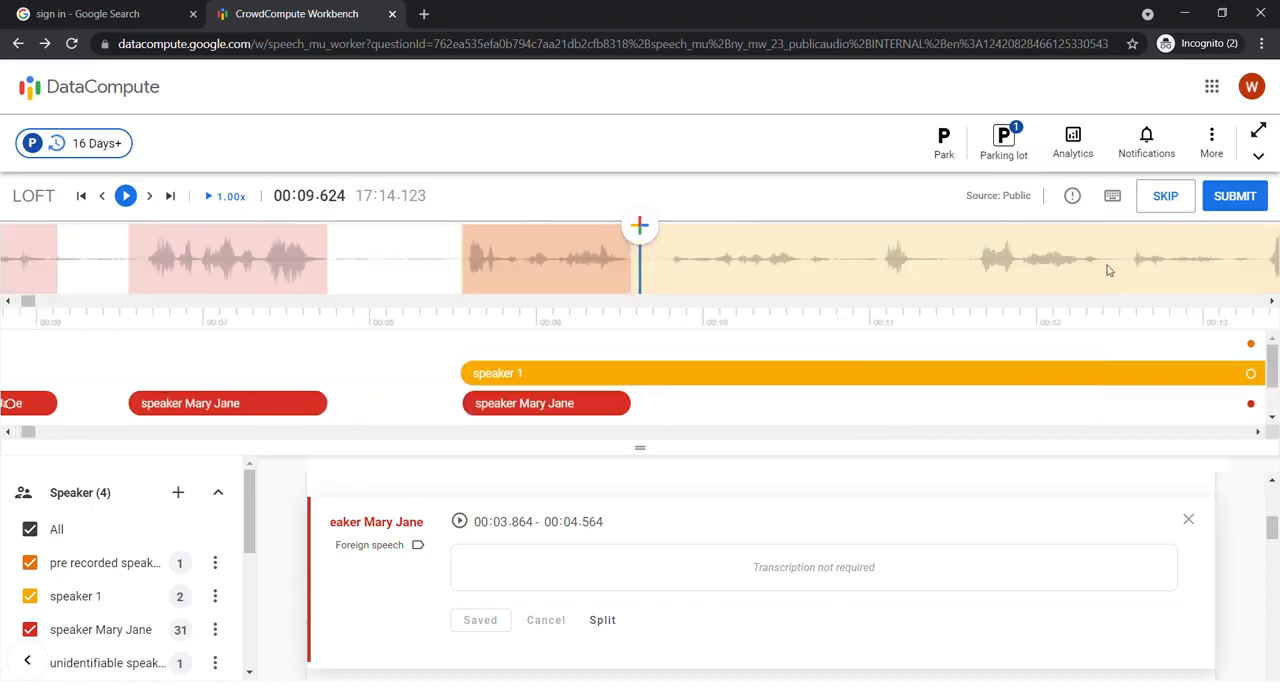
{"action": "left_click", "coordinate": [1108, 270]}
{"action": "left_click", "coordinate": [803, 269]}
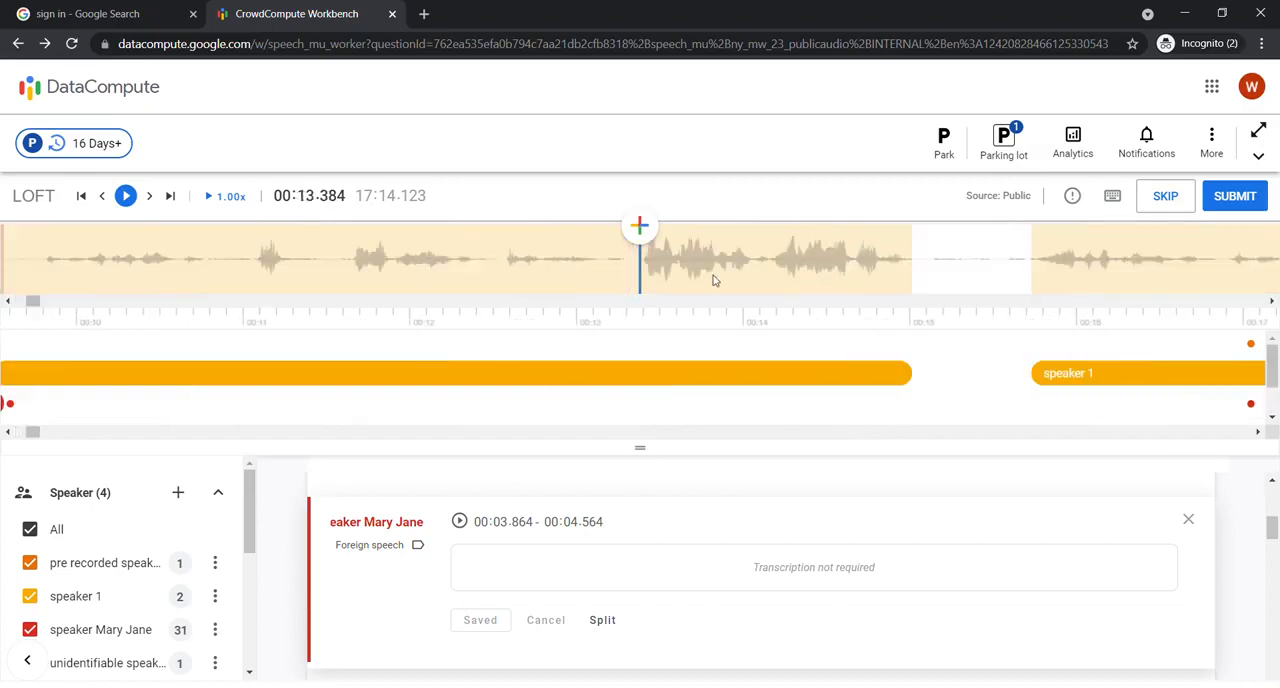
{"action": "left_click", "coordinate": [683, 379]}
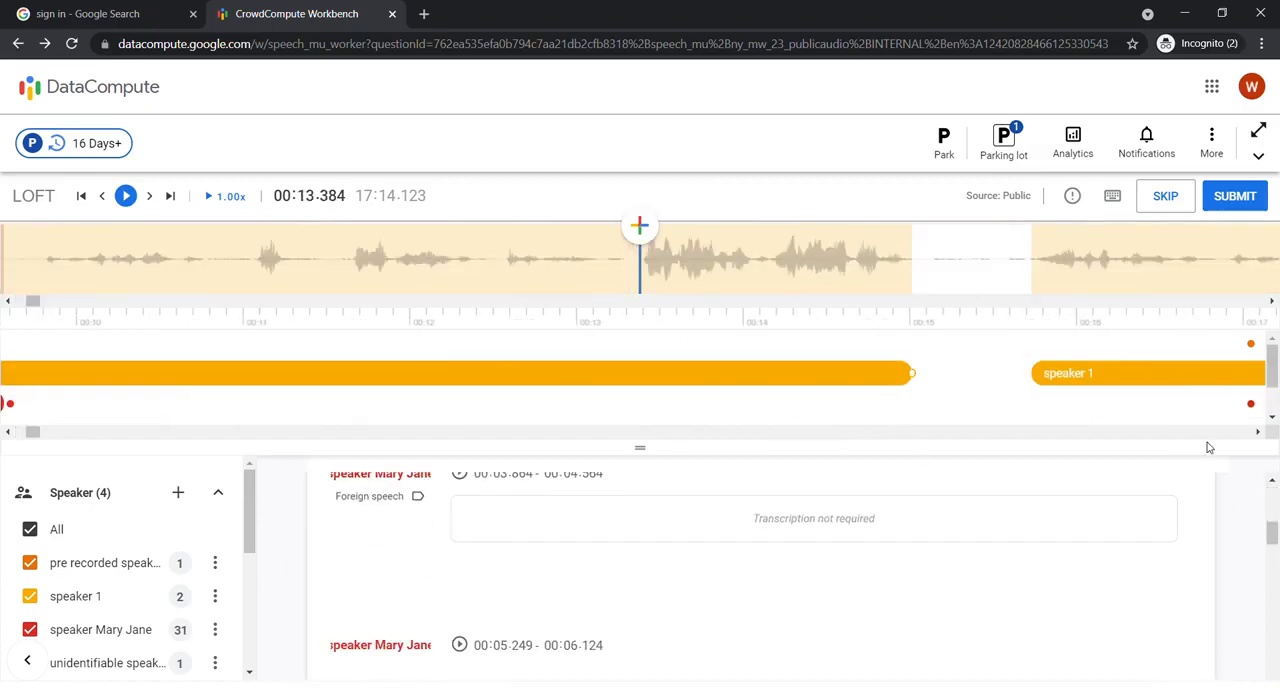
{"action": "left_click", "coordinate": [14, 434]}
{"action": "left_click", "coordinate": [14, 434]}
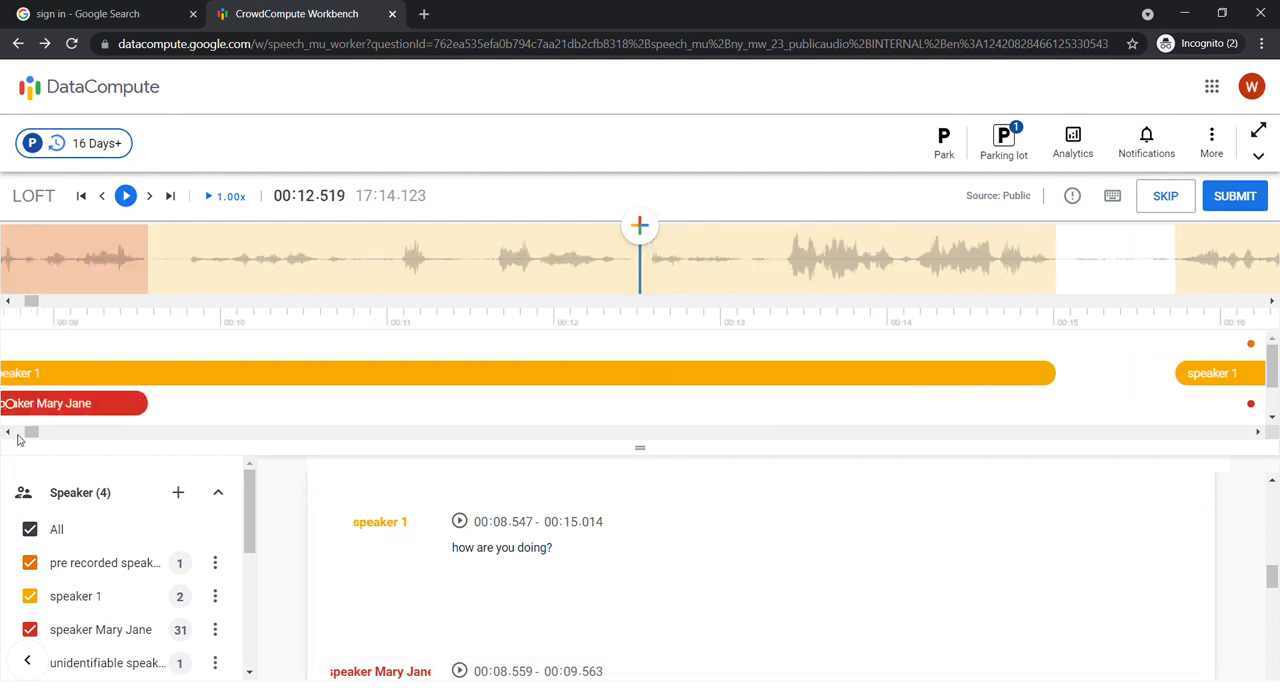
{"action": "left_click", "coordinate": [14, 434]}
{"action": "left_click", "coordinate": [573, 275]}
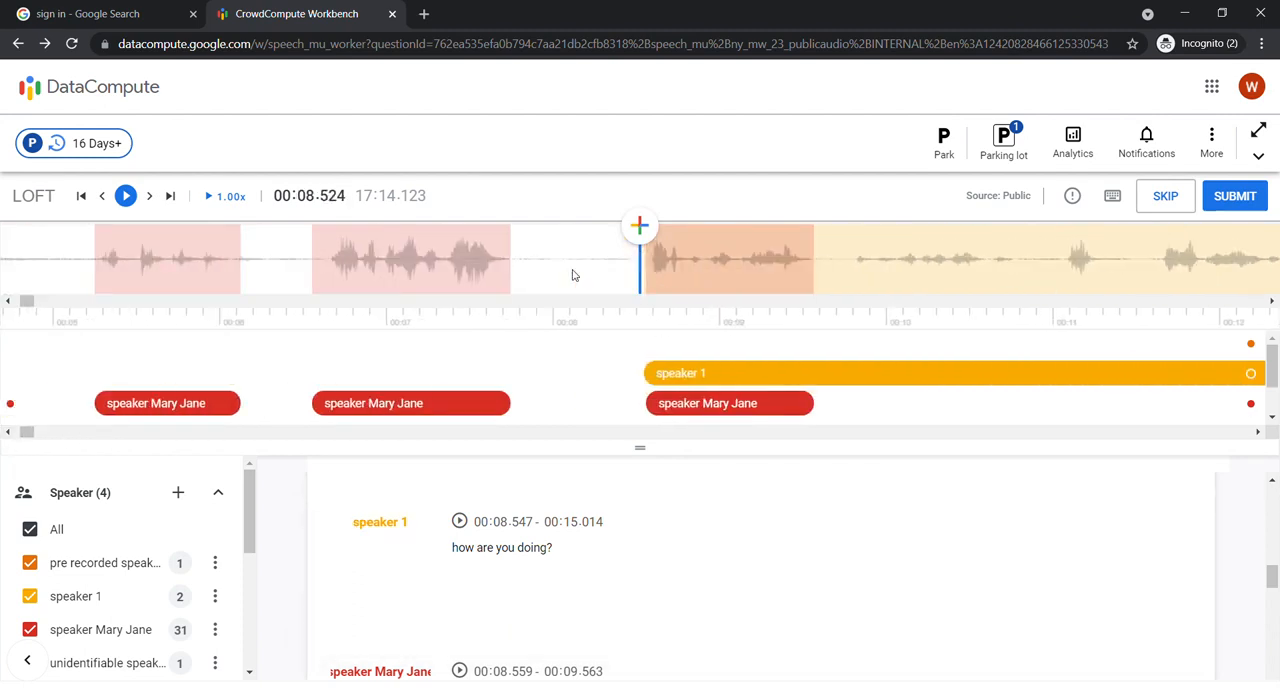
Step: Add a segment at the playhead, overlapping the speaker 1 segment, and extend its end to 00:14.999
{"action": "left_click", "coordinate": [640, 228]}
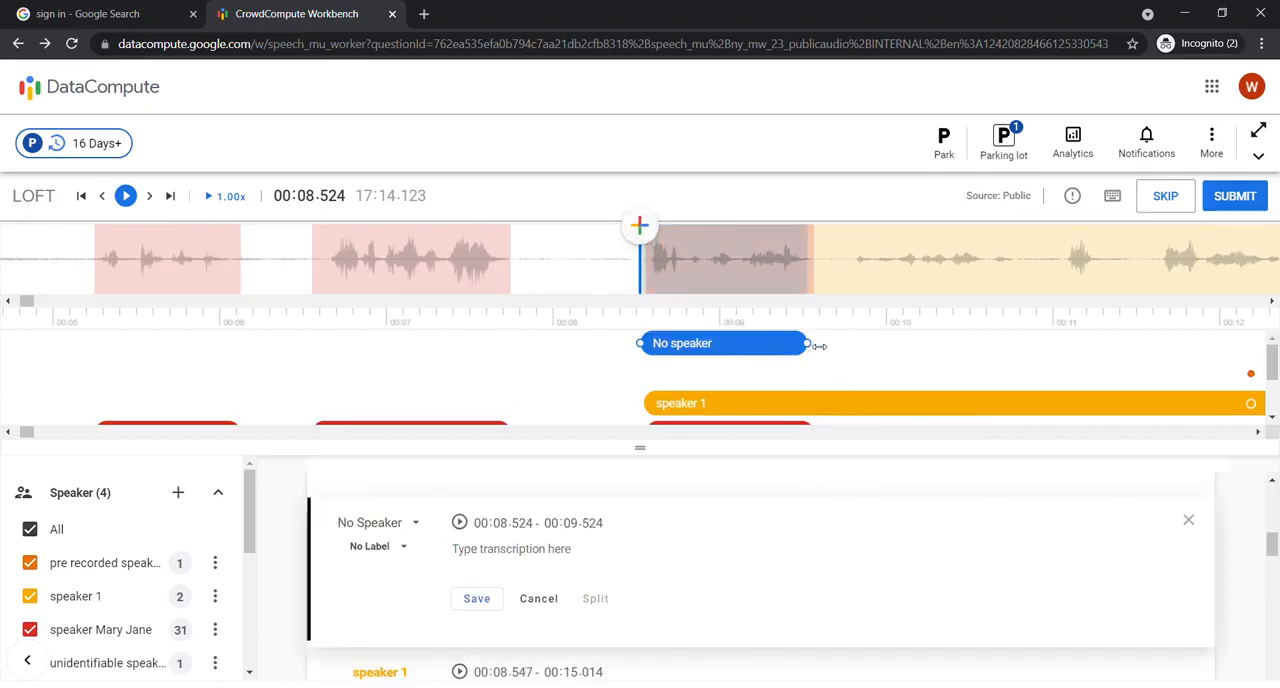
{"action": "left_click_drag", "start_coordinate": [811, 345], "coordinate": [1064, 343]}
{"action": "scroll", "coordinate": [1034, 305], "scroll_direction": "right", "scroll_amount": 1}
{"action": "left_click", "coordinate": [1138, 302]}
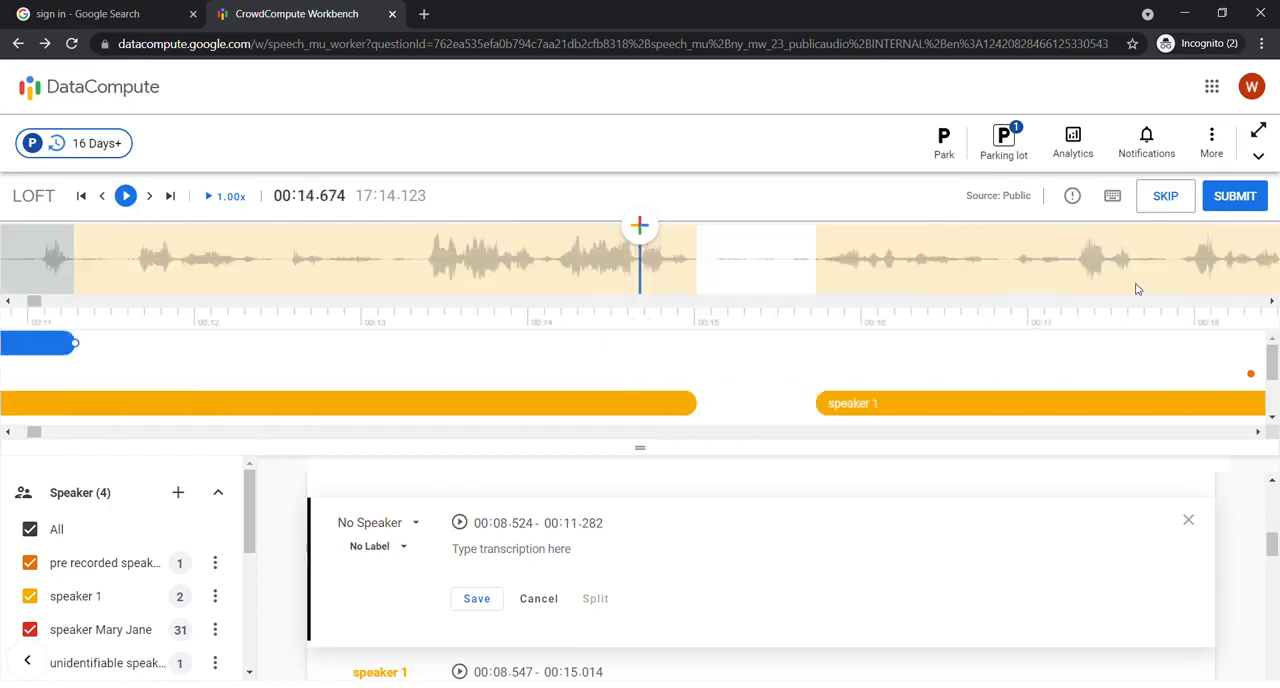
{"action": "left_click_drag", "start_coordinate": [82, 346], "coordinate": [697, 345]}
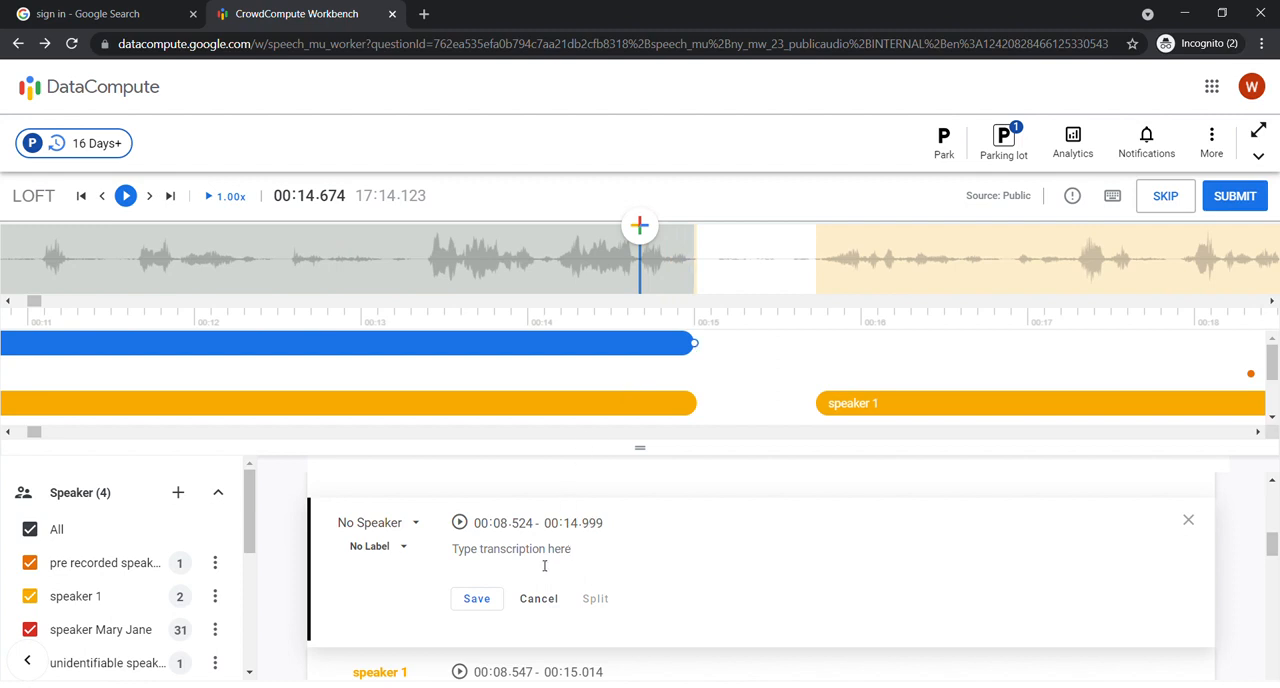
Step: Label the new segment at 00:08.524–00:14.999 as Music and save it
{"action": "left_click", "coordinate": [371, 552]}
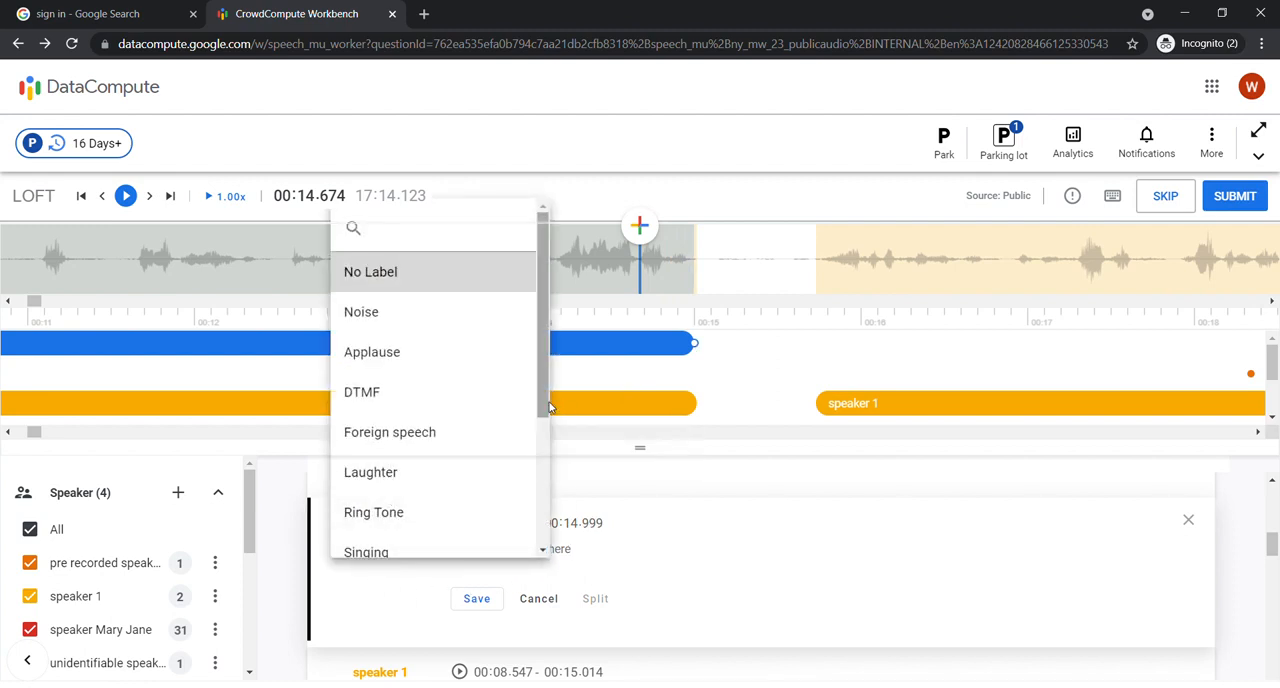
{"action": "scroll", "coordinate": [520, 465], "scroll_direction": "down", "scroll_amount": 2}
{"action": "scroll", "coordinate": [531, 458], "scroll_direction": "up", "scroll_amount": 2}
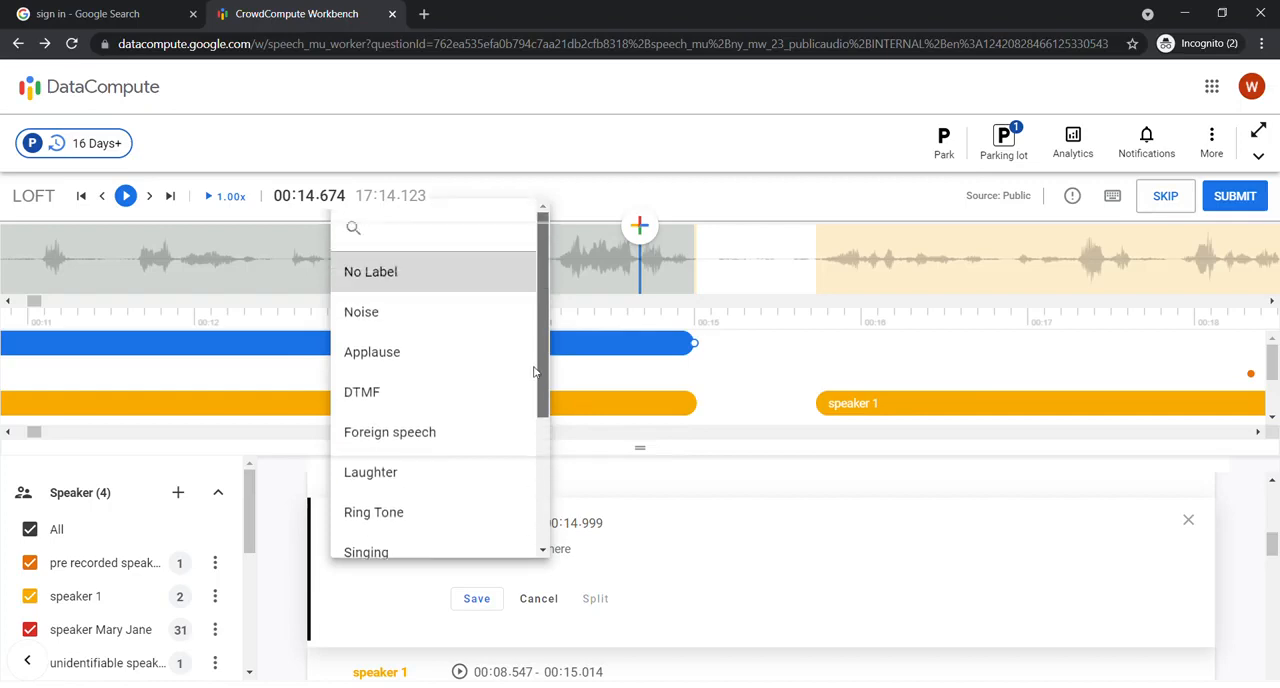
{"action": "scroll", "coordinate": [529, 500], "scroll_direction": "down", "scroll_amount": 5}
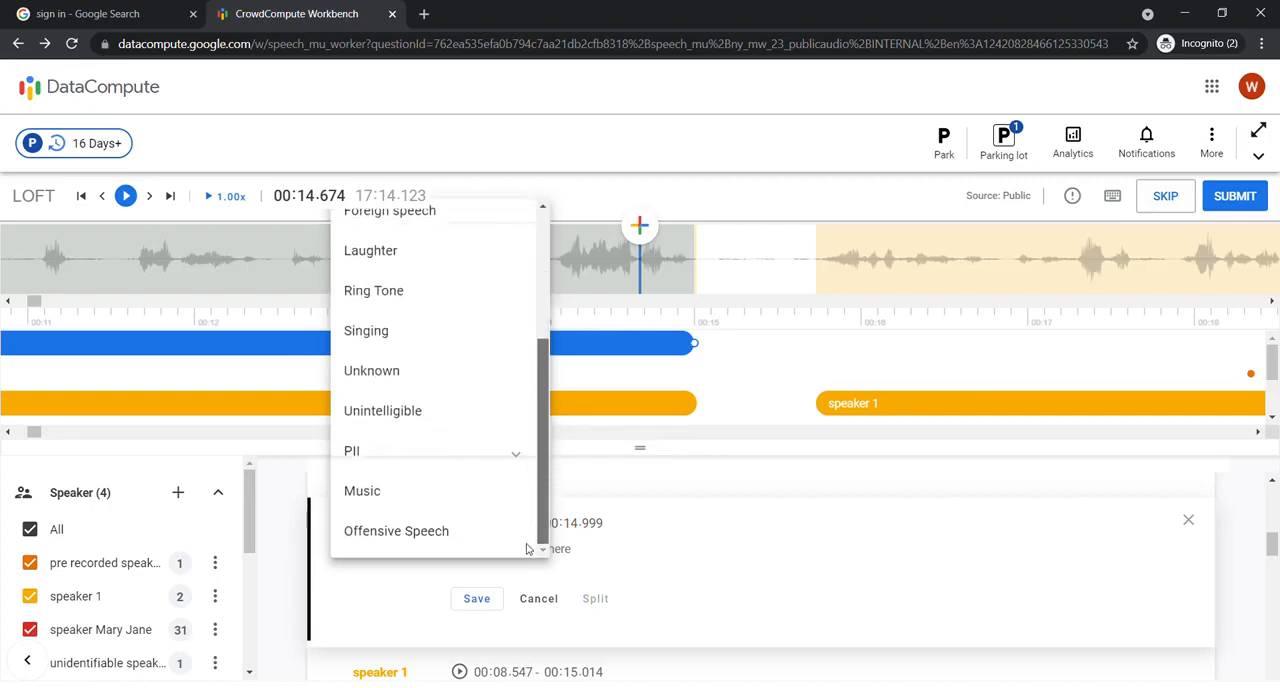
{"action": "left_click", "coordinate": [372, 491]}
{"action": "left_click", "coordinate": [477, 621]}
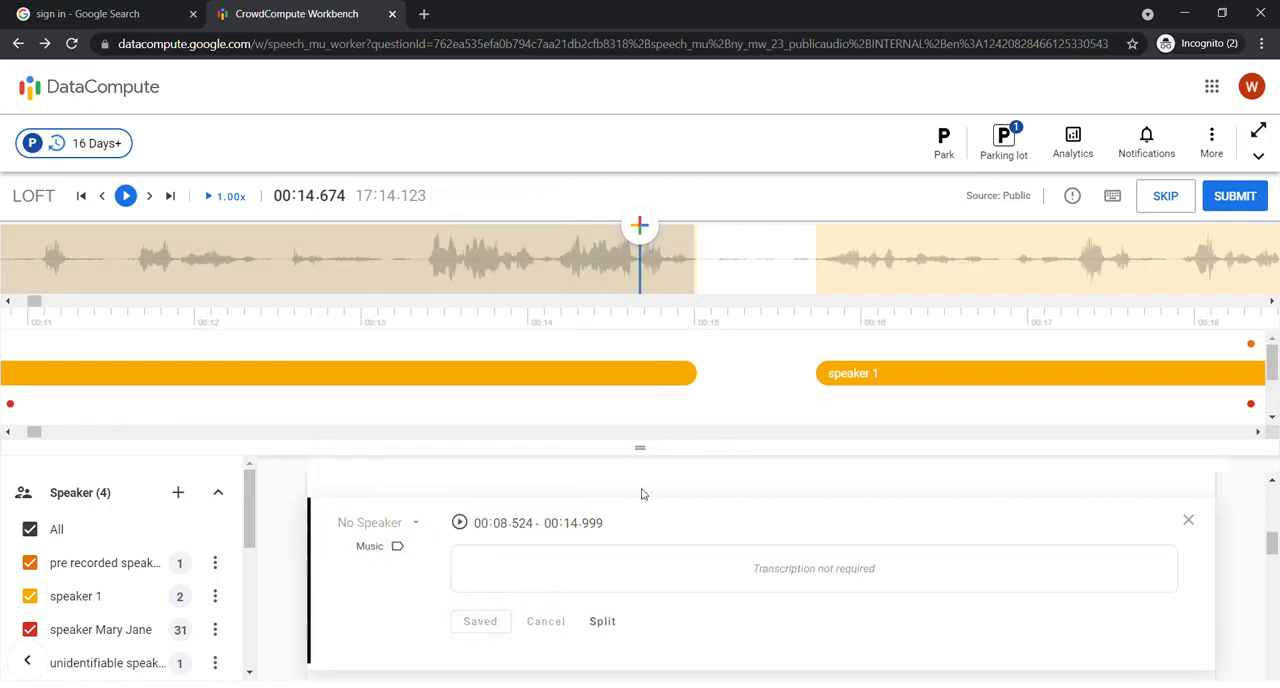
Step: Select the first speaker 1 segment at 00:08.547–00:15.014 and append "hkjgfjfujyrdluydfjf" to its transcription
{"action": "left_click_drag", "start_coordinate": [640, 449], "coordinate": [626, 565]}
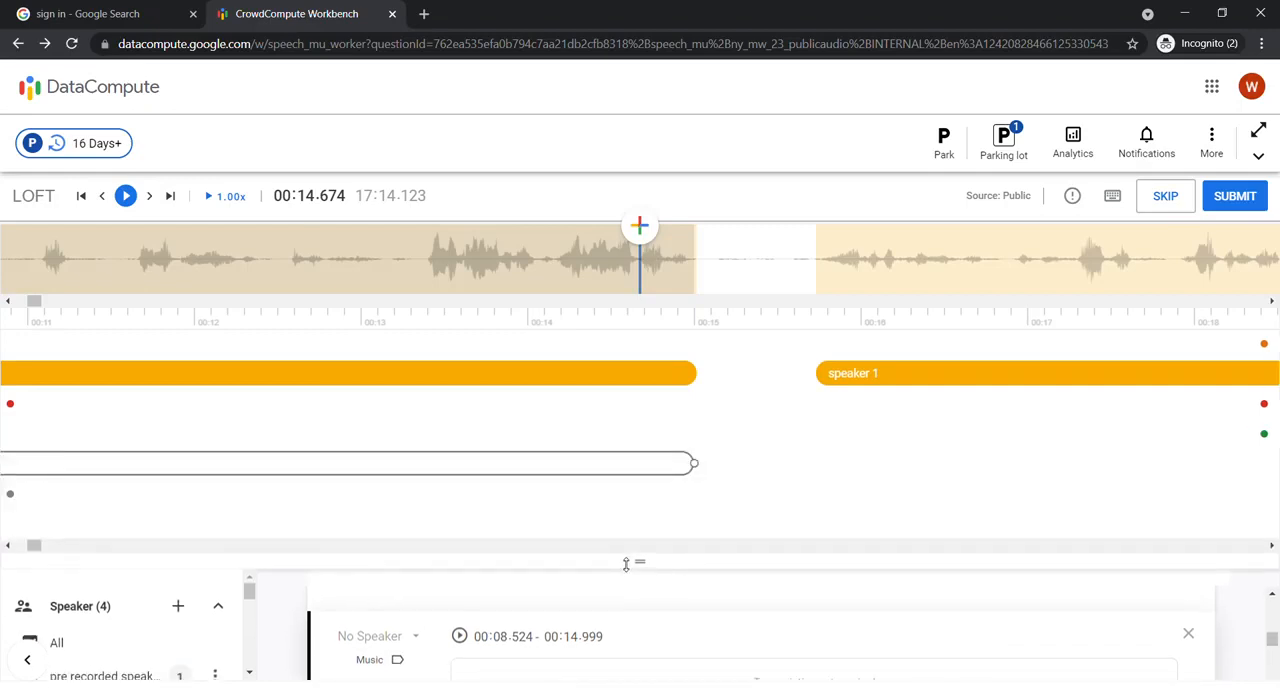
{"action": "left_click", "coordinate": [218, 281]}
{"action": "left_click", "coordinate": [218, 281]}
{"action": "left_click", "coordinate": [218, 281]}
{"action": "left_click", "coordinate": [1076, 279]}
{"action": "left_click", "coordinate": [1076, 279]}
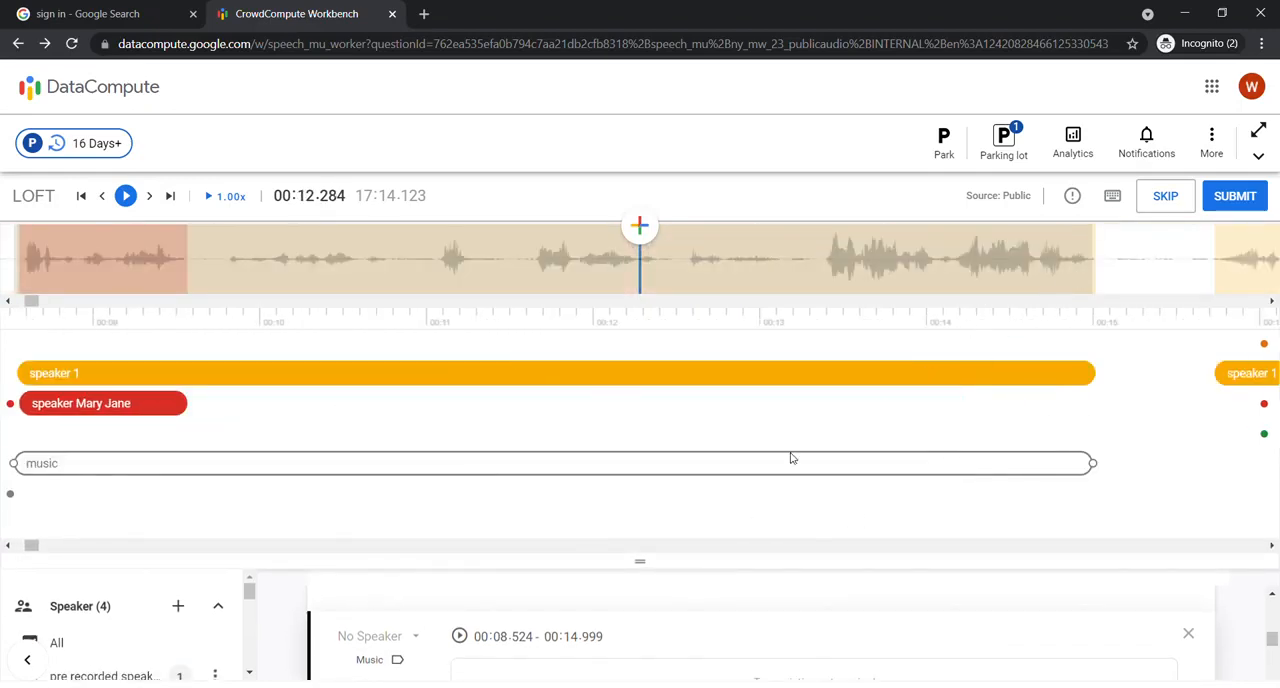
{"action": "left_click", "coordinate": [237, 379]}
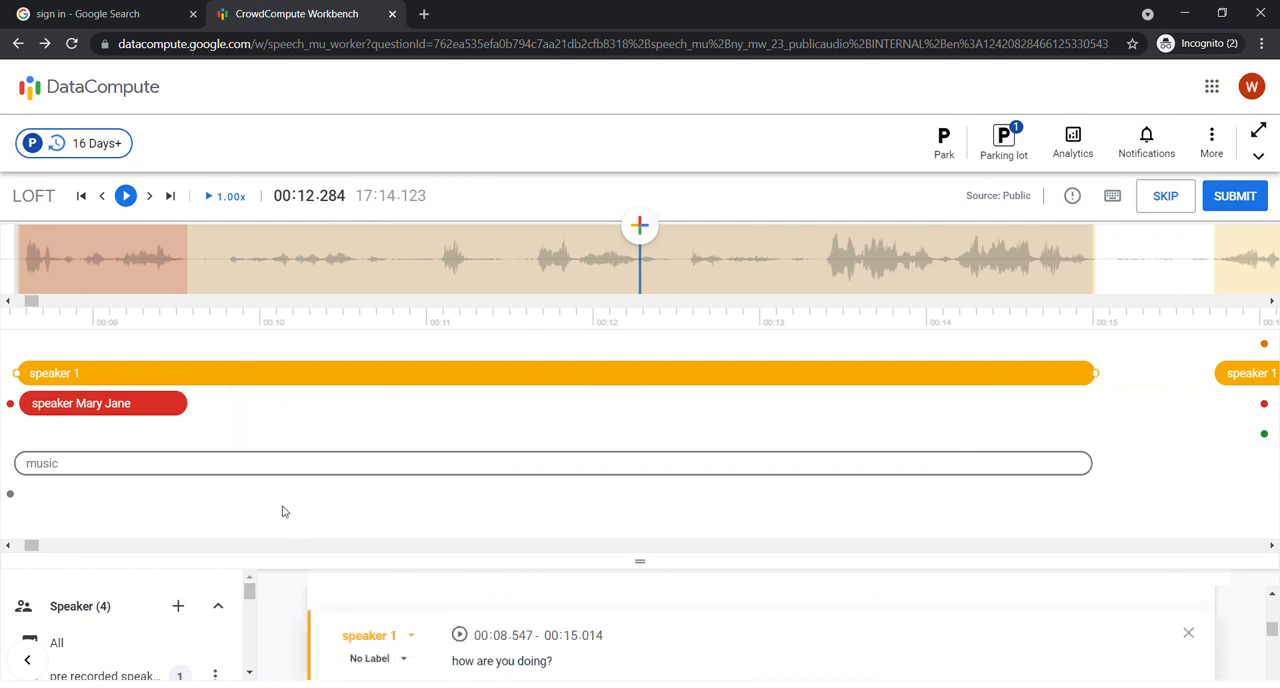
{"action": "left_click_drag", "start_coordinate": [645, 564], "coordinate": [647, 524]}
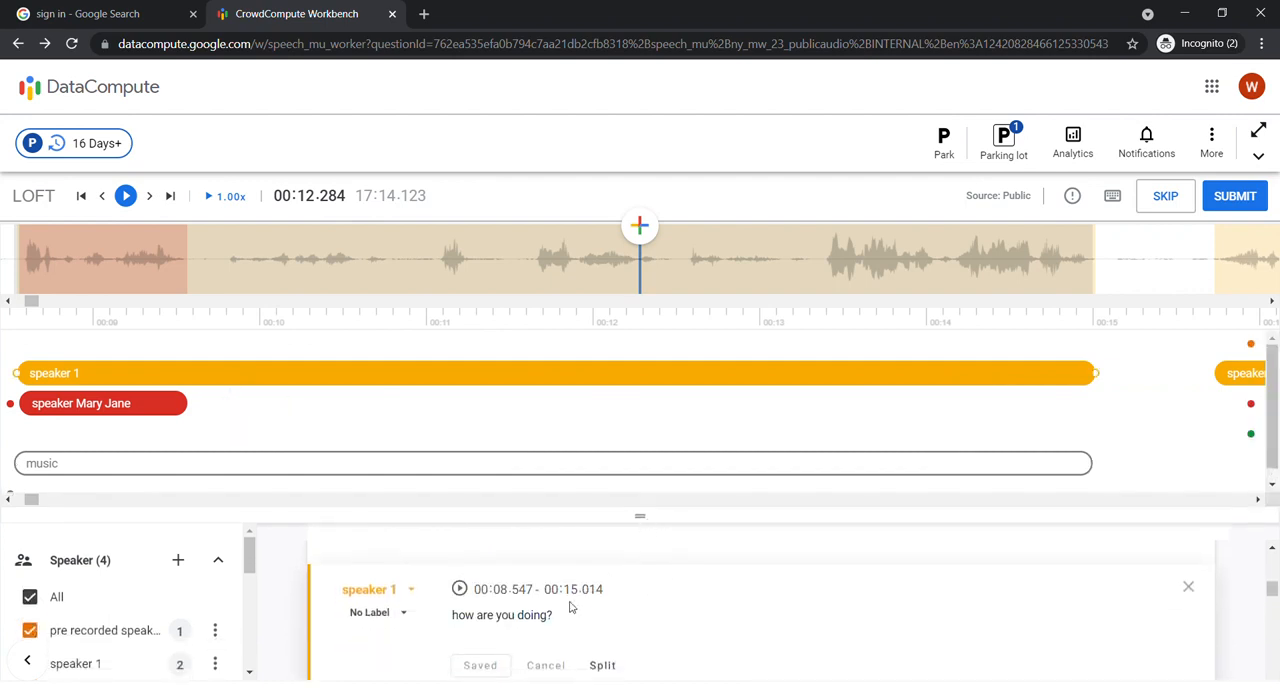
{"action": "left_click", "coordinate": [575, 625]}
{"action": "type", "text": "hkjgfjfujyrdluyd"}
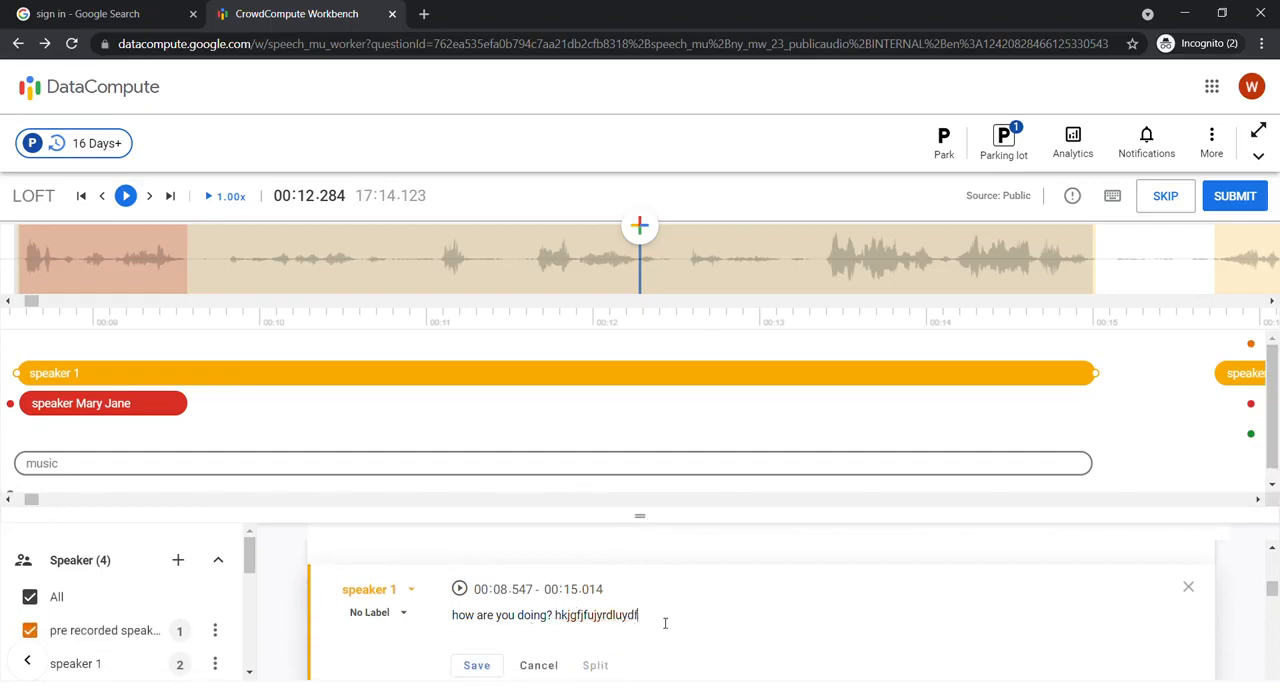
{"action": "type", "text": "fjf"}
Step: Label the speaker 1 segment at 00:08.547–00:15.014 as Singing and save it with its transcription
{"action": "left_click", "coordinate": [391, 615]}
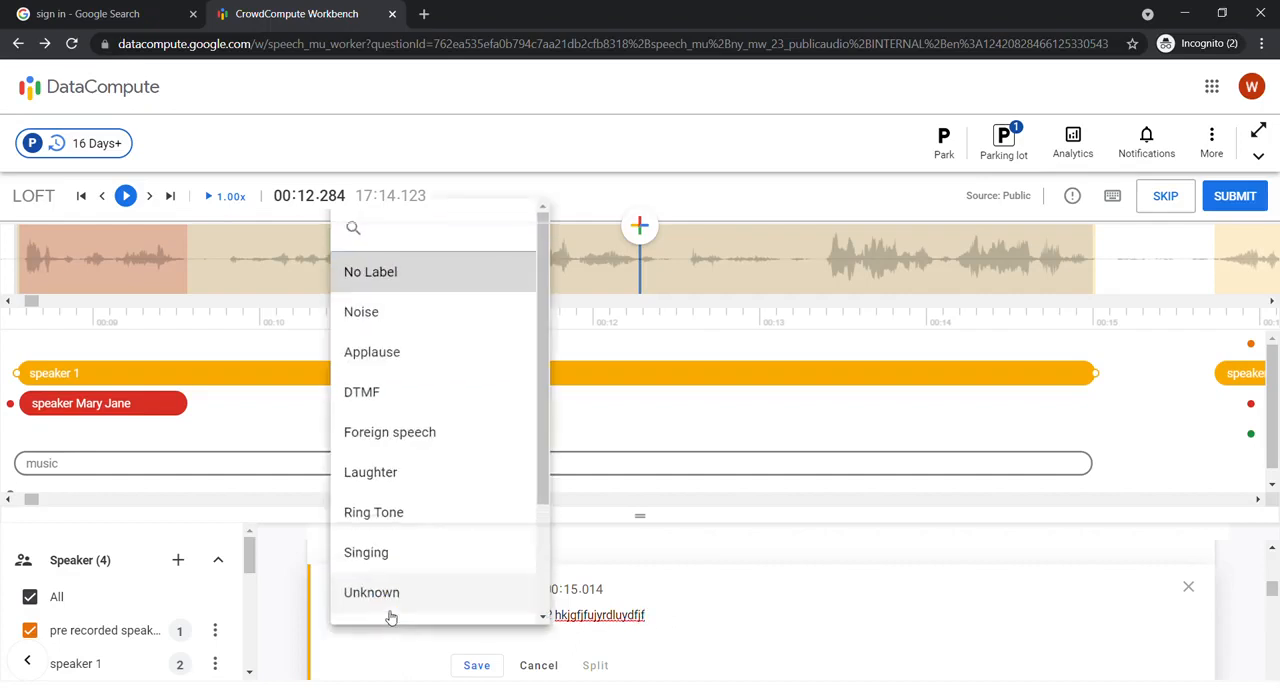
{"action": "left_click", "coordinate": [404, 552]}
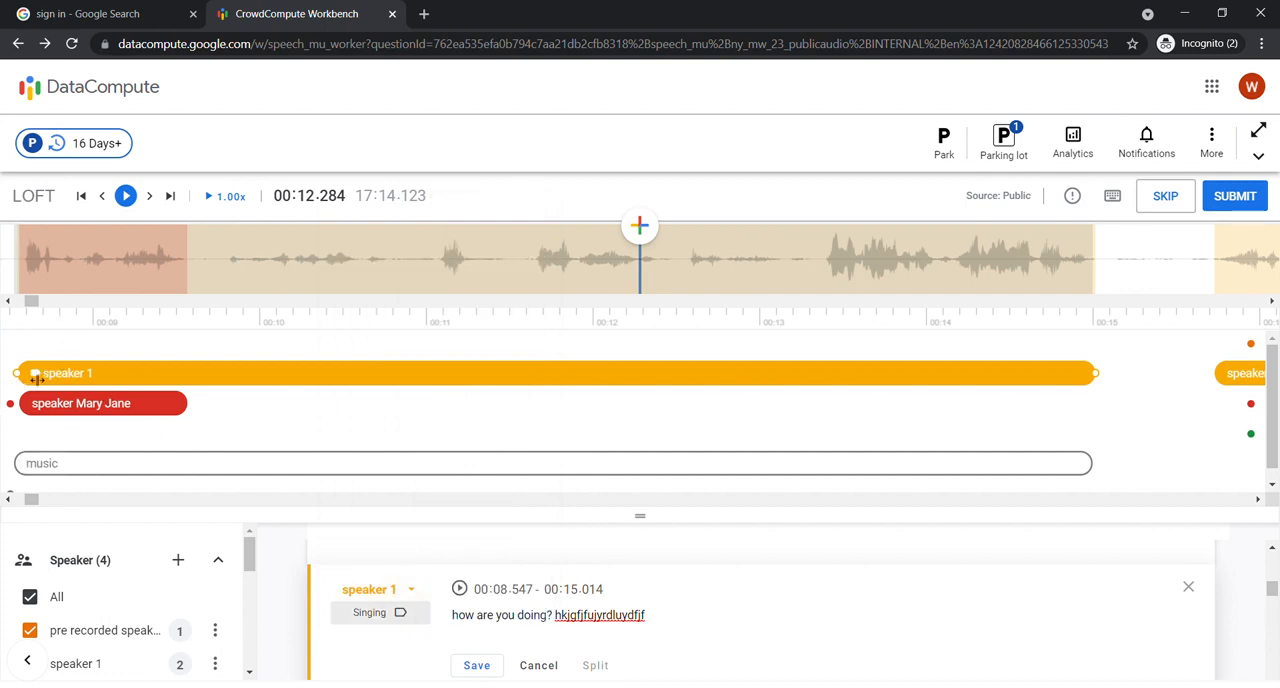
{"action": "left_click", "coordinate": [480, 665]}
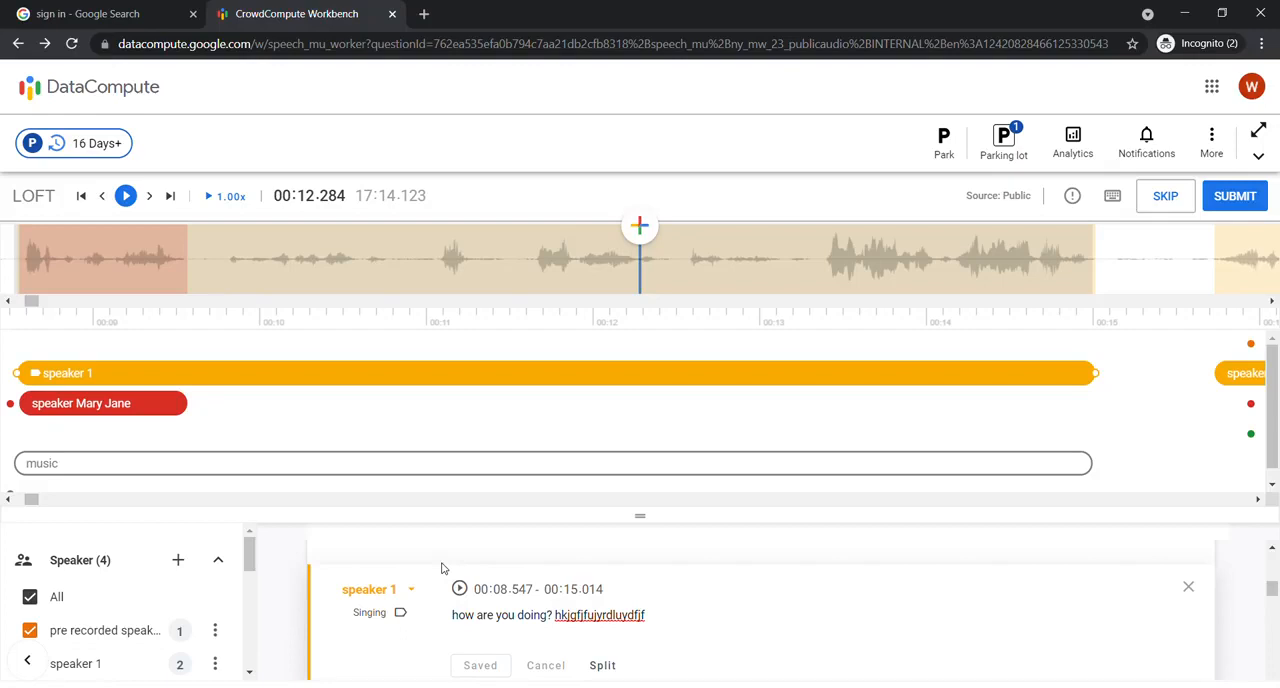
{"action": "scroll", "coordinate": [640, 603], "scroll_direction": "down", "scroll_amount": 1}
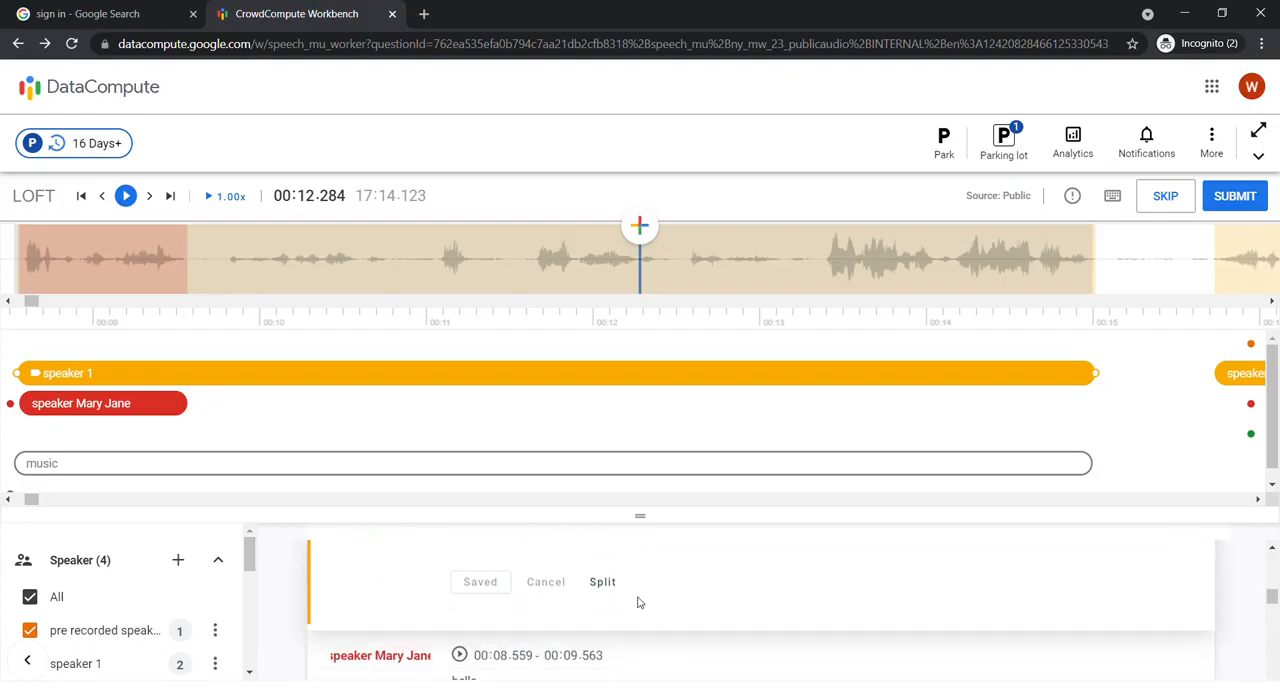
{"action": "scroll", "coordinate": [657, 626], "scroll_direction": "up", "scroll_amount": 1}
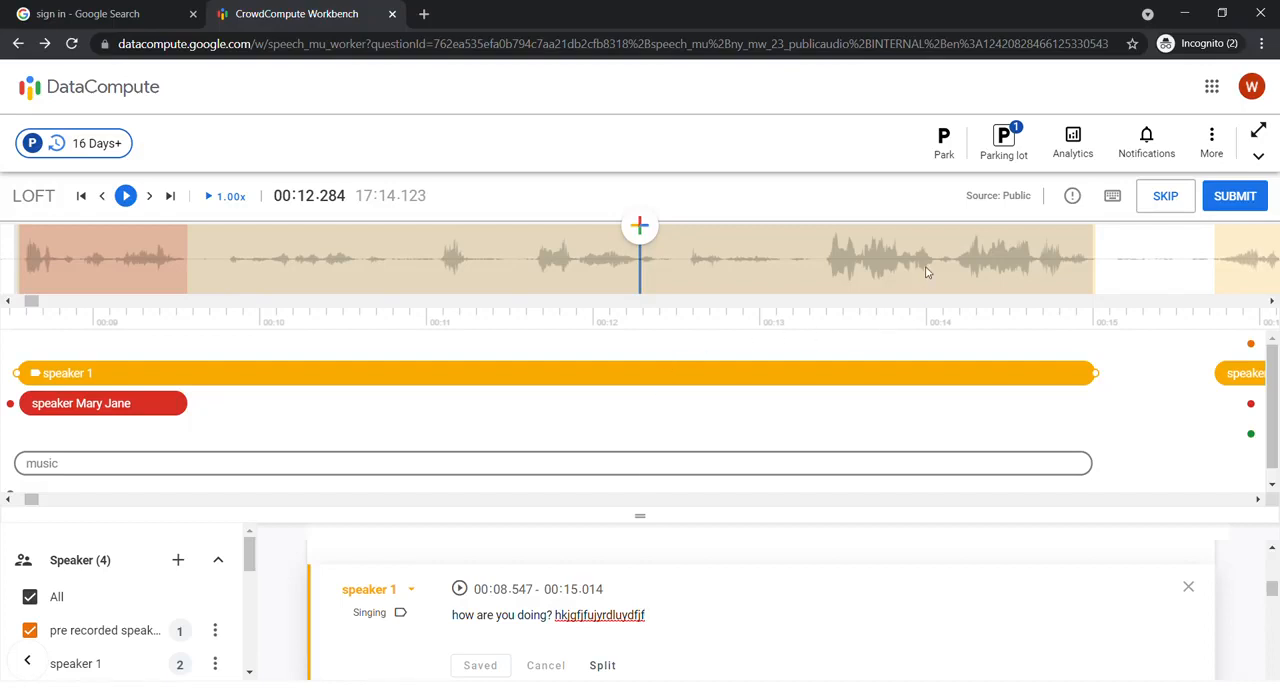
Step: Label the unidentifiable speaker's segment at 00:29.149–00:32.864 as Unintelligible and save it
{"action": "scroll", "coordinate": [926, 272], "scroll_direction": "down", "scroll_amount": 2}
{"action": "scroll", "coordinate": [926, 272], "scroll_direction": "down", "scroll_amount": 2}
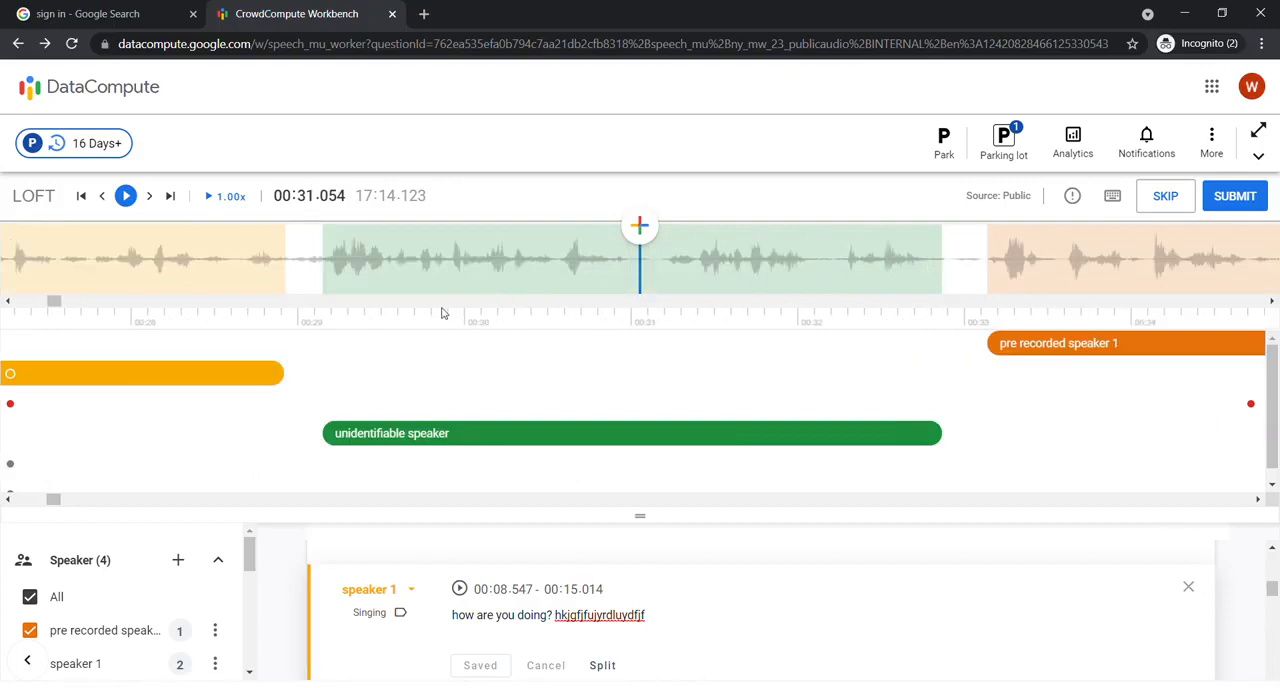
{"action": "left_click", "coordinate": [406, 443]}
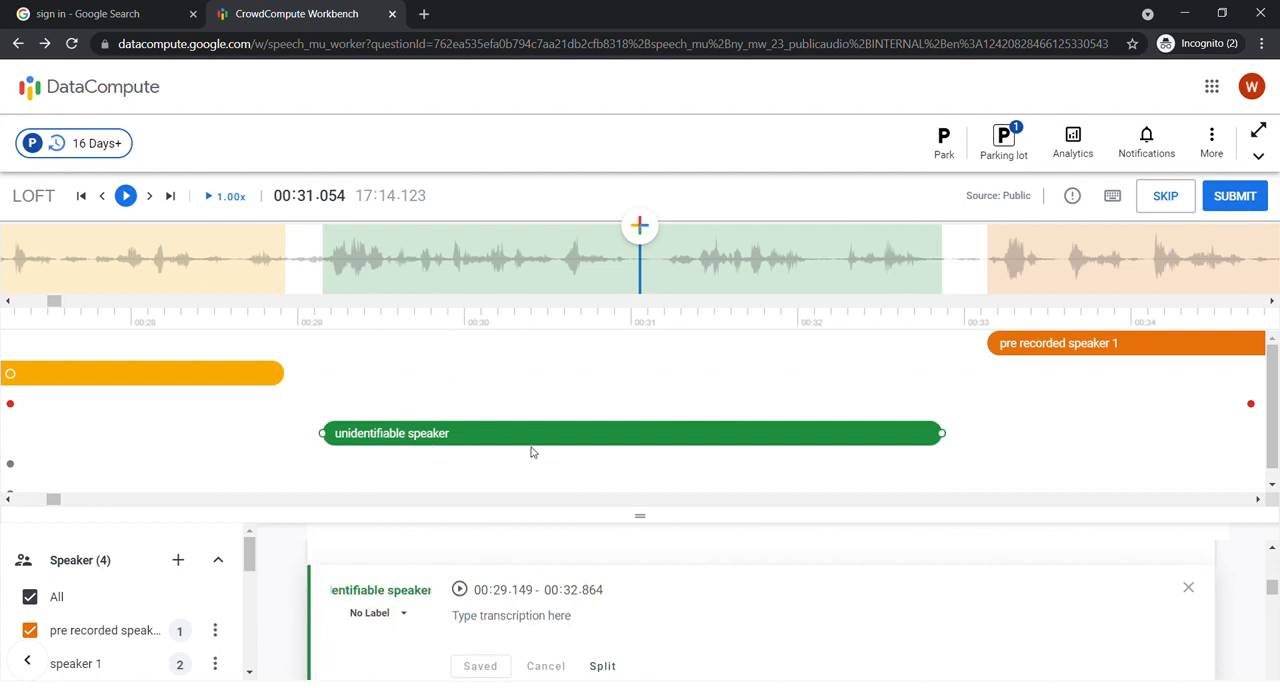
{"action": "left_click", "coordinate": [406, 613]}
{"action": "scroll", "coordinate": [423, 515], "scroll_direction": "down", "scroll_amount": 2}
{"action": "left_click", "coordinate": [420, 491]}
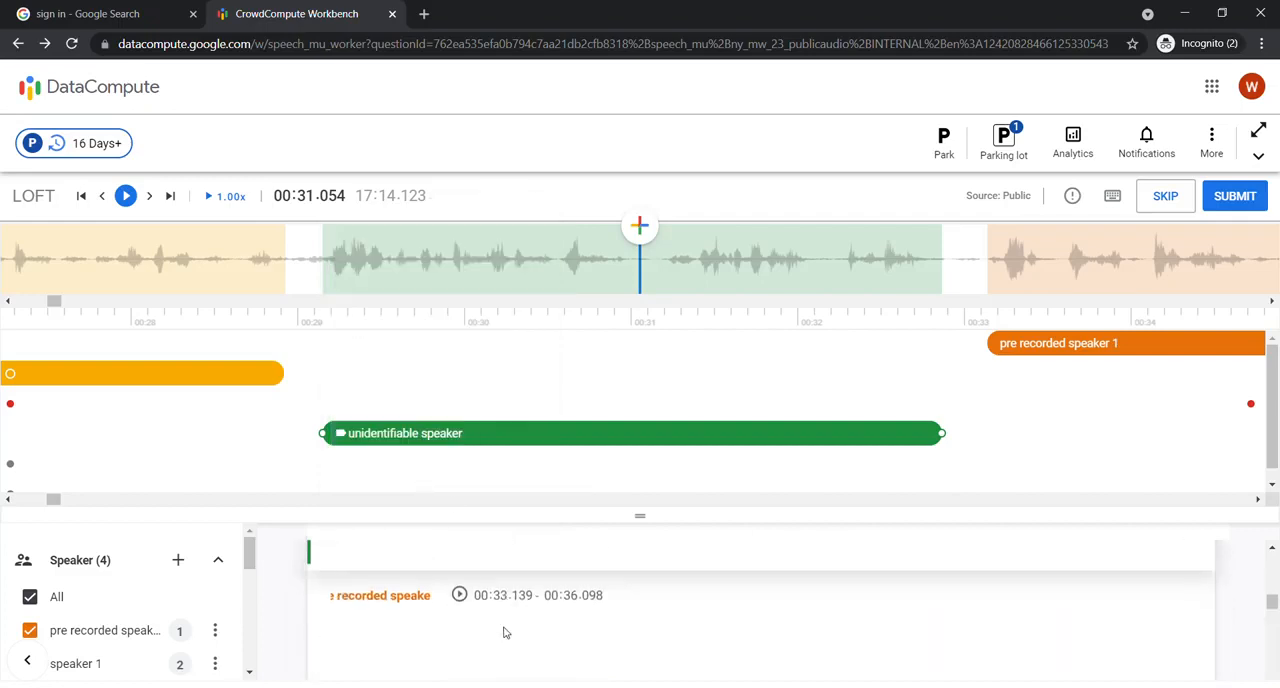
{"action": "scroll", "coordinate": [507, 633], "scroll_direction": "down", "scroll_amount": 2}
{"action": "scroll", "coordinate": [520, 601], "scroll_direction": "up", "scroll_amount": 1}
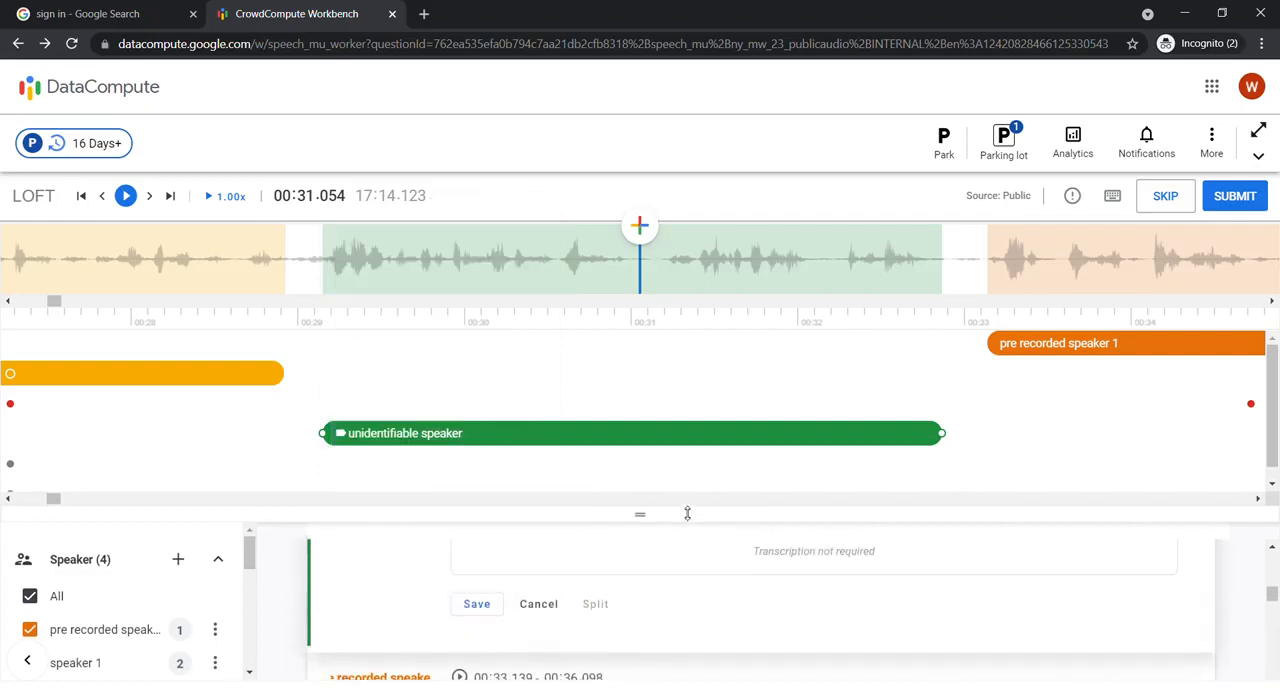
{"action": "scroll", "coordinate": [554, 590], "scroll_direction": "up", "scroll_amount": 2}
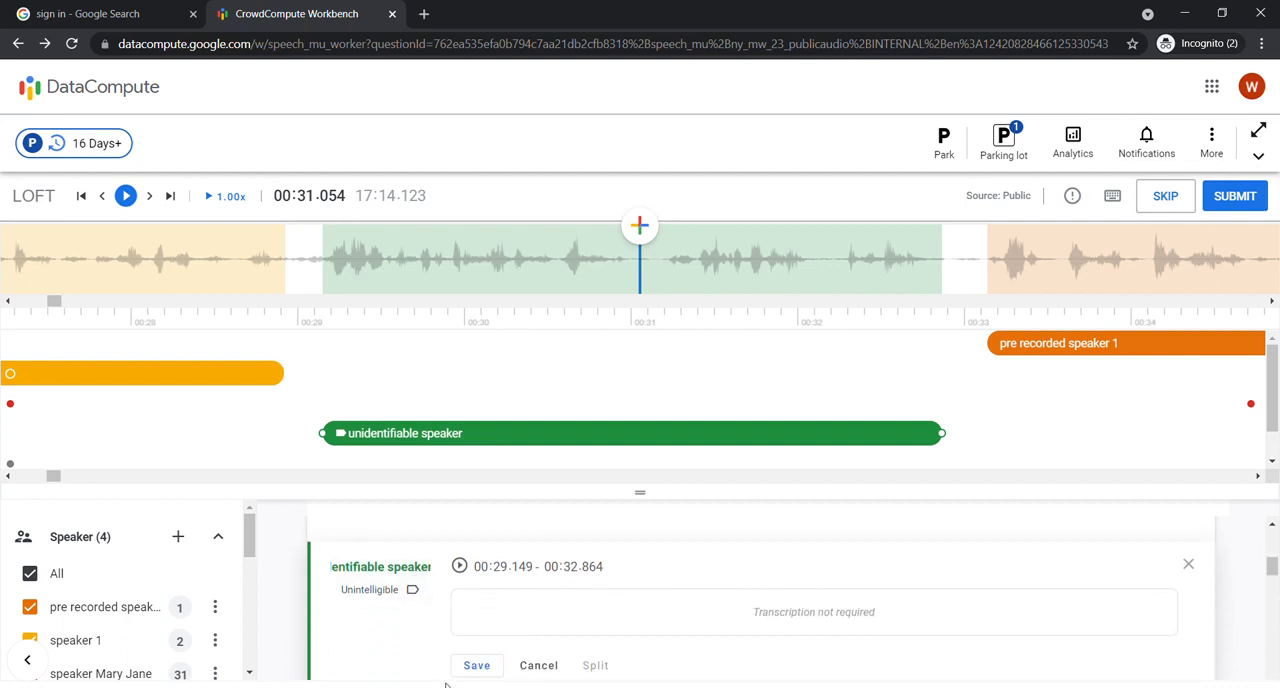
{"action": "left_click", "coordinate": [478, 666]}
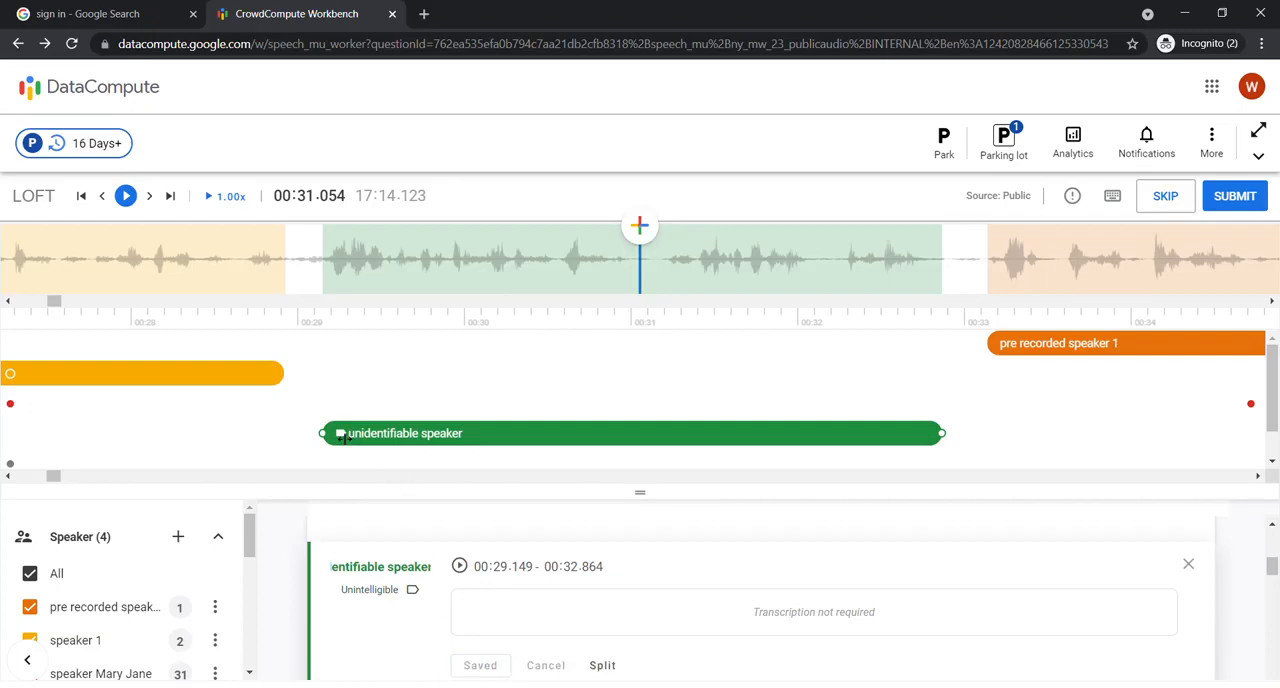
Step: Add a segment at 00:17.954 over the second speaker 1 segment and extend its end to 00:20.744
{"action": "scroll", "coordinate": [177, 280], "scroll_direction": "up", "scroll_amount": 3}
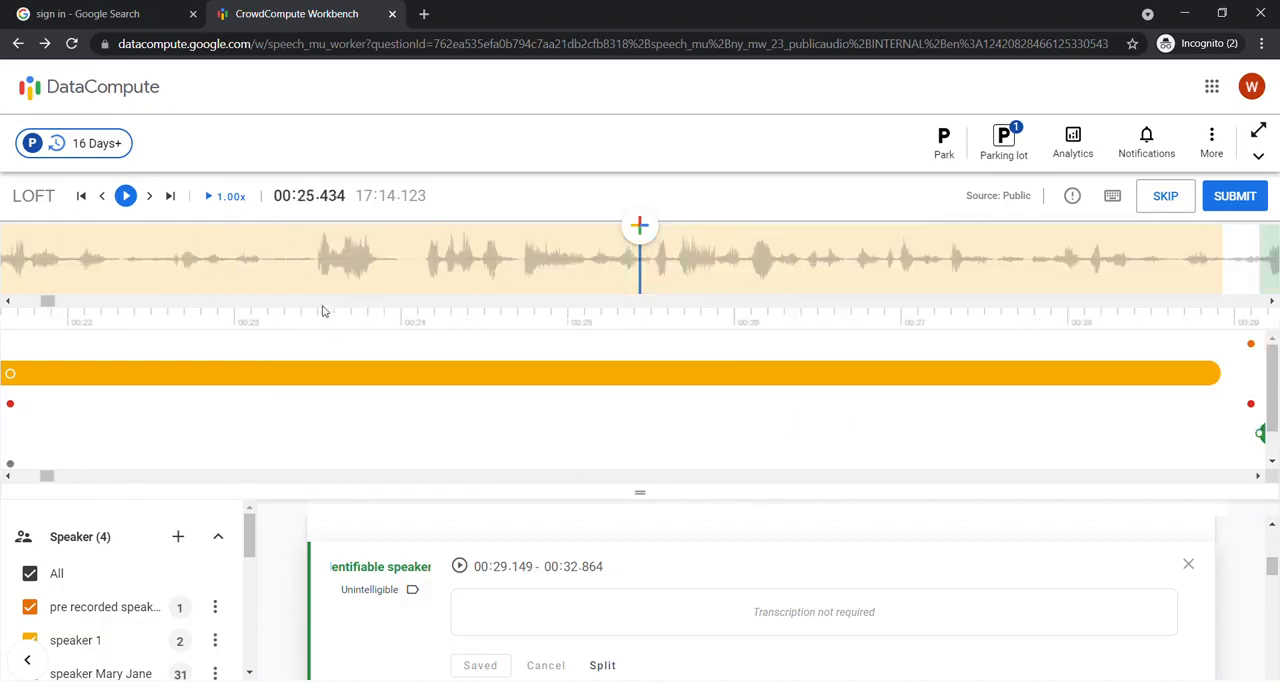
{"action": "scroll", "coordinate": [288, 258], "scroll_direction": "up", "scroll_amount": 6}
{"action": "scroll", "coordinate": [858, 285], "scroll_direction": "down", "scroll_amount": 1}
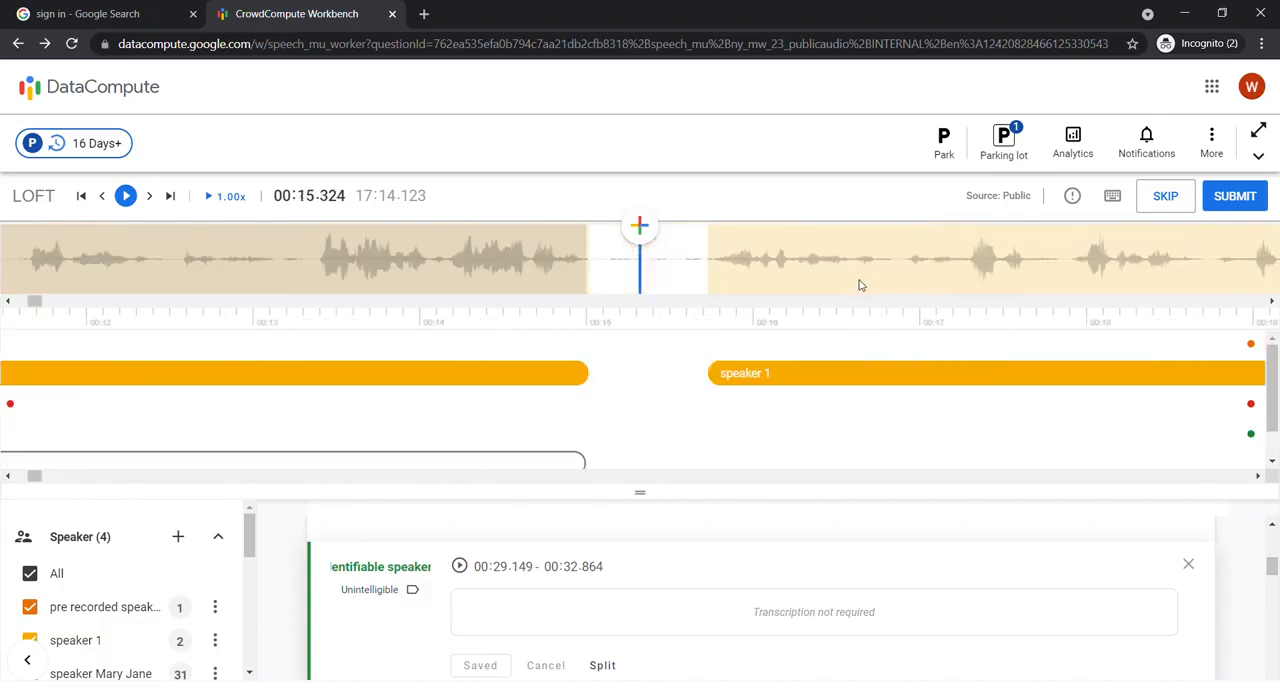
{"action": "scroll", "coordinate": [858, 285], "scroll_direction": "down", "scroll_amount": 2}
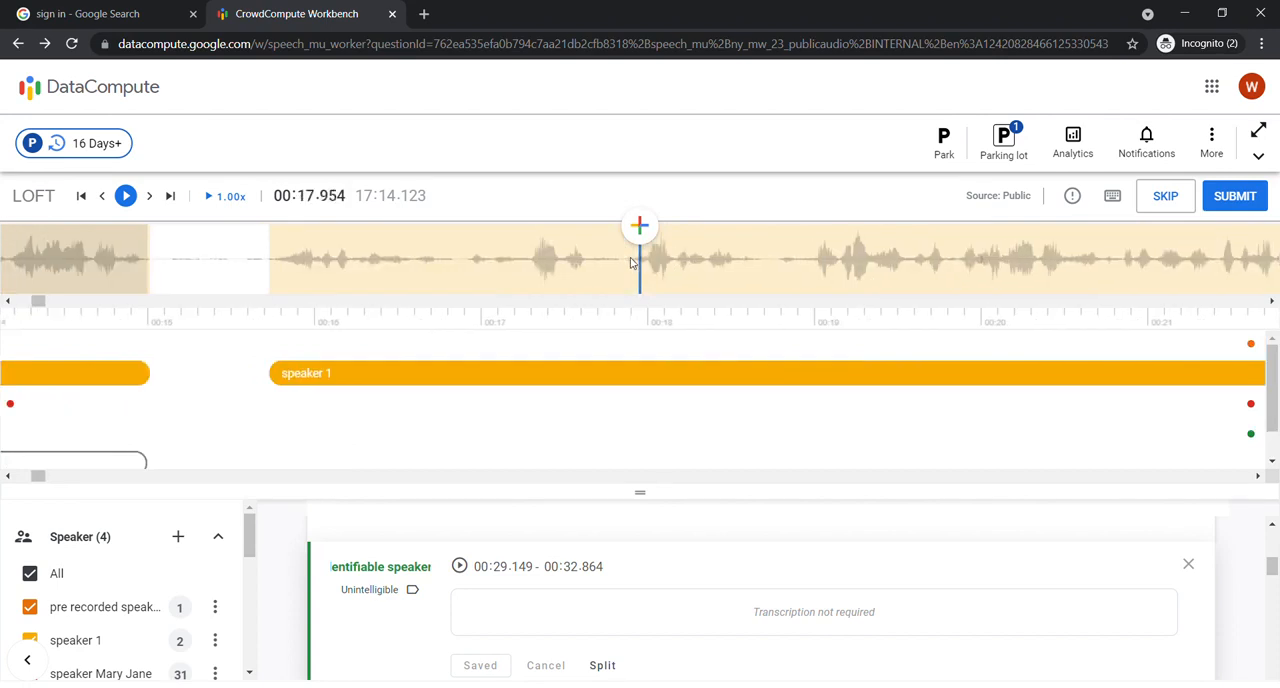
{"action": "left_click", "coordinate": [640, 225]}
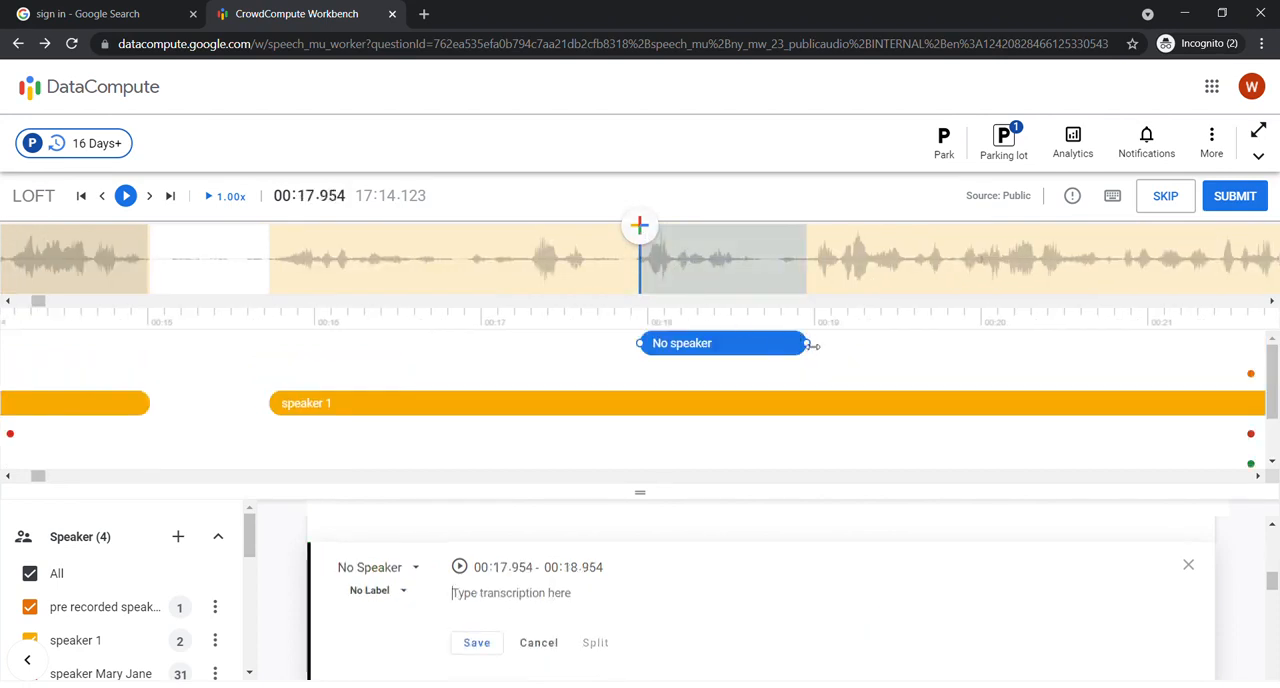
{"action": "left_click_drag", "start_coordinate": [810, 345], "coordinate": [1106, 357]}
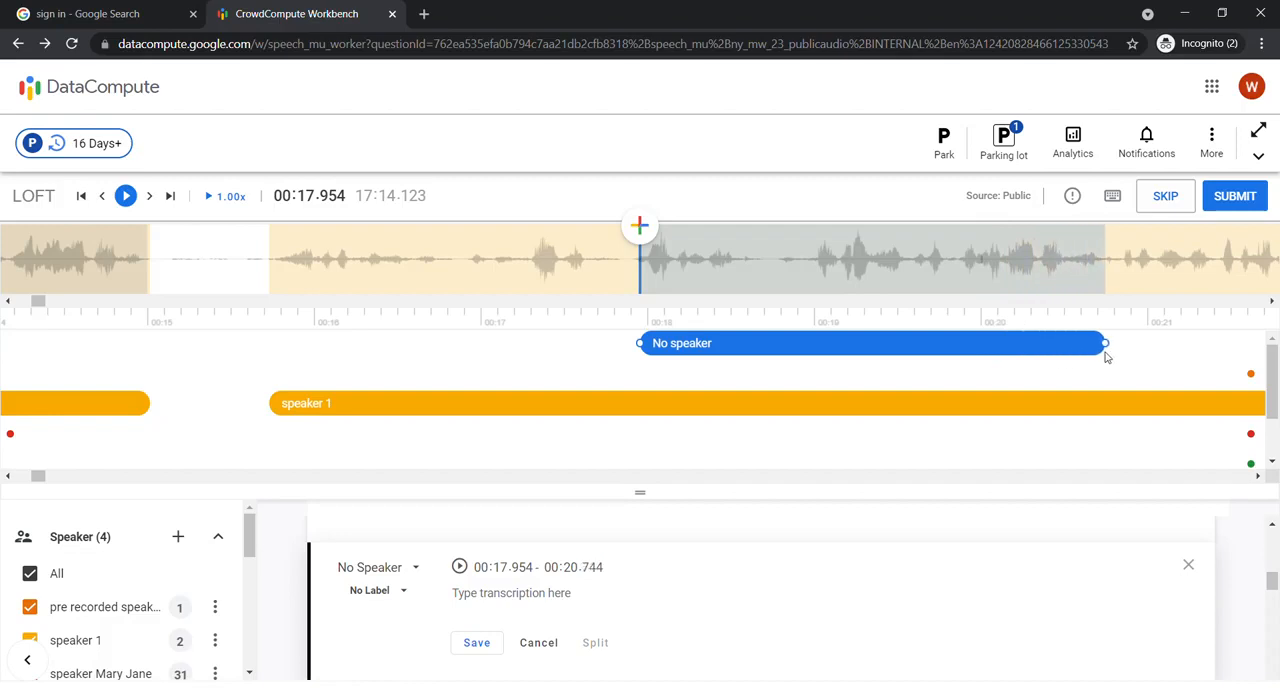
Step: Label the new segment at 00:17.954–00:20.744 as Laughter and save it
{"action": "left_click", "coordinate": [390, 592]}
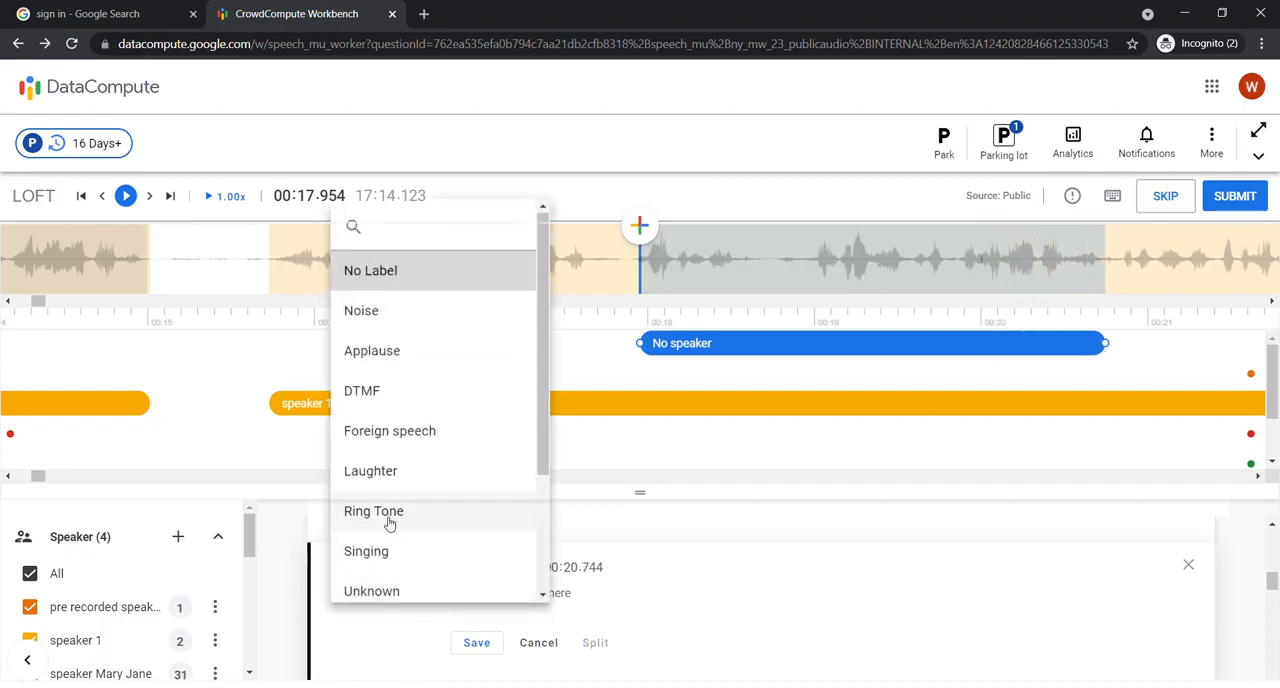
{"action": "scroll", "coordinate": [390, 524], "scroll_direction": "down", "scroll_amount": 2}
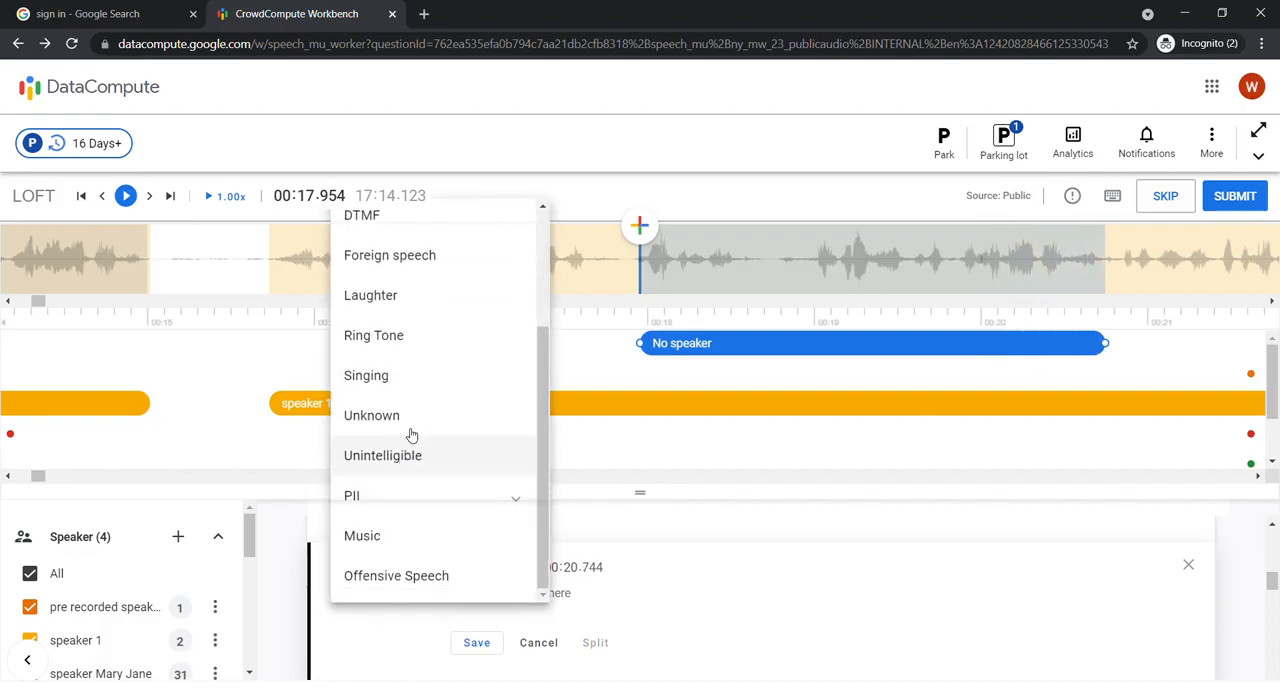
{"action": "left_click", "coordinate": [437, 297]}
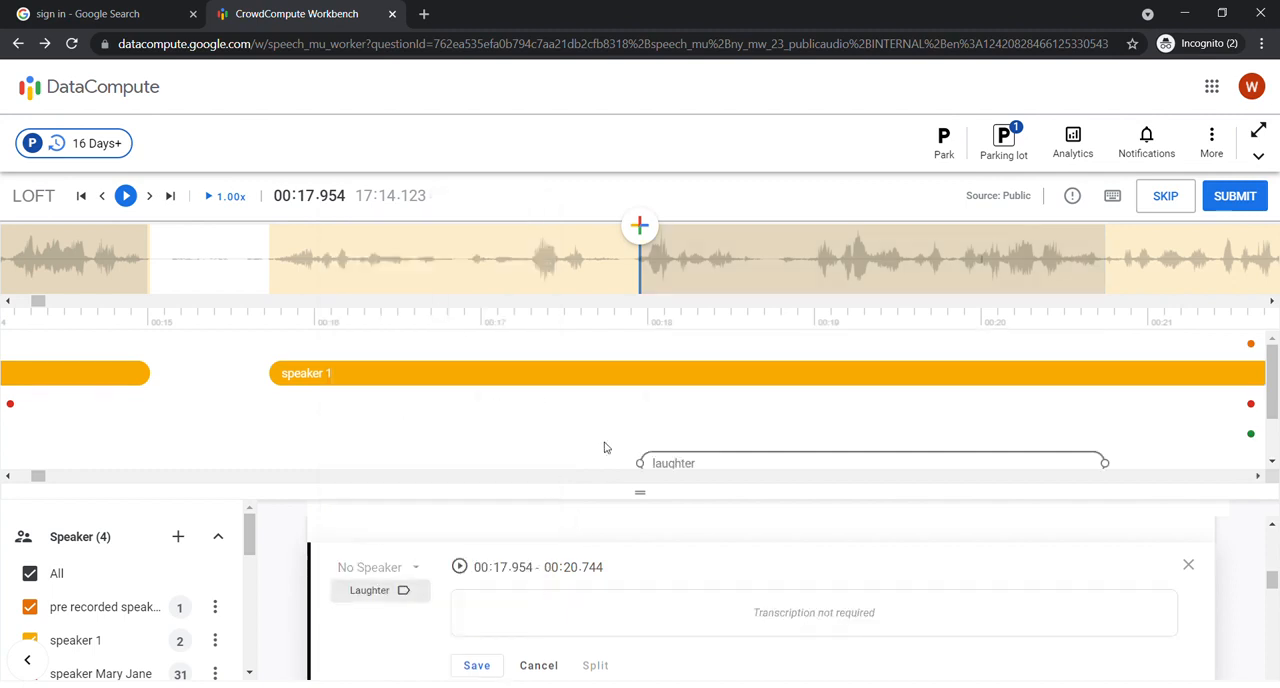
{"action": "left_click_drag", "start_coordinate": [637, 497], "coordinate": [636, 527]}
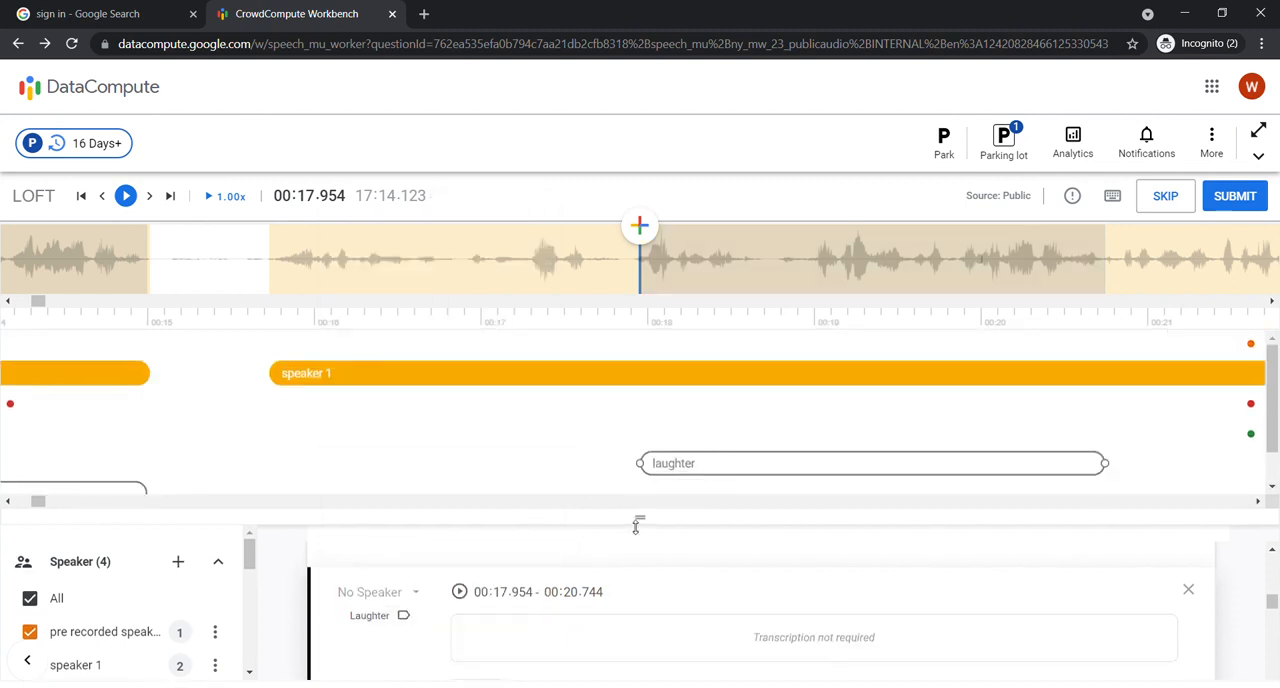
{"action": "scroll", "coordinate": [467, 627], "scroll_direction": "down", "scroll_amount": 2}
{"action": "left_click", "coordinate": [470, 610]}
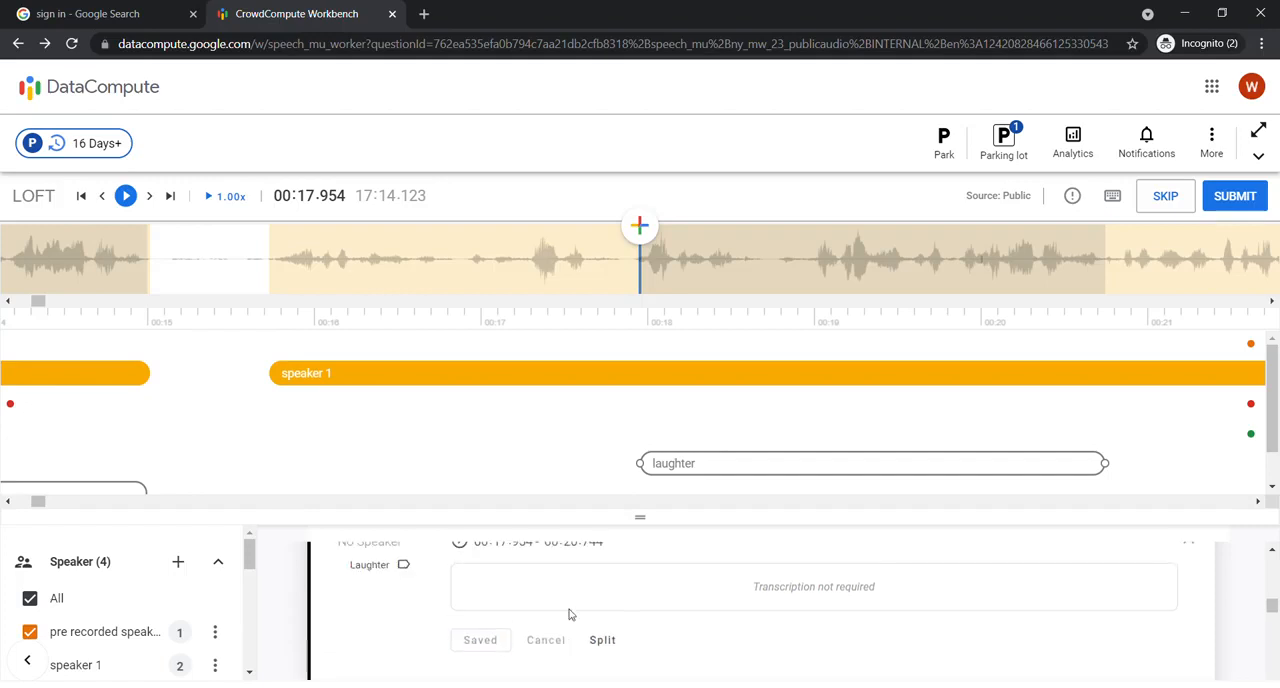
{"action": "scroll", "coordinate": [570, 615], "scroll_direction": "up", "scroll_amount": 1}
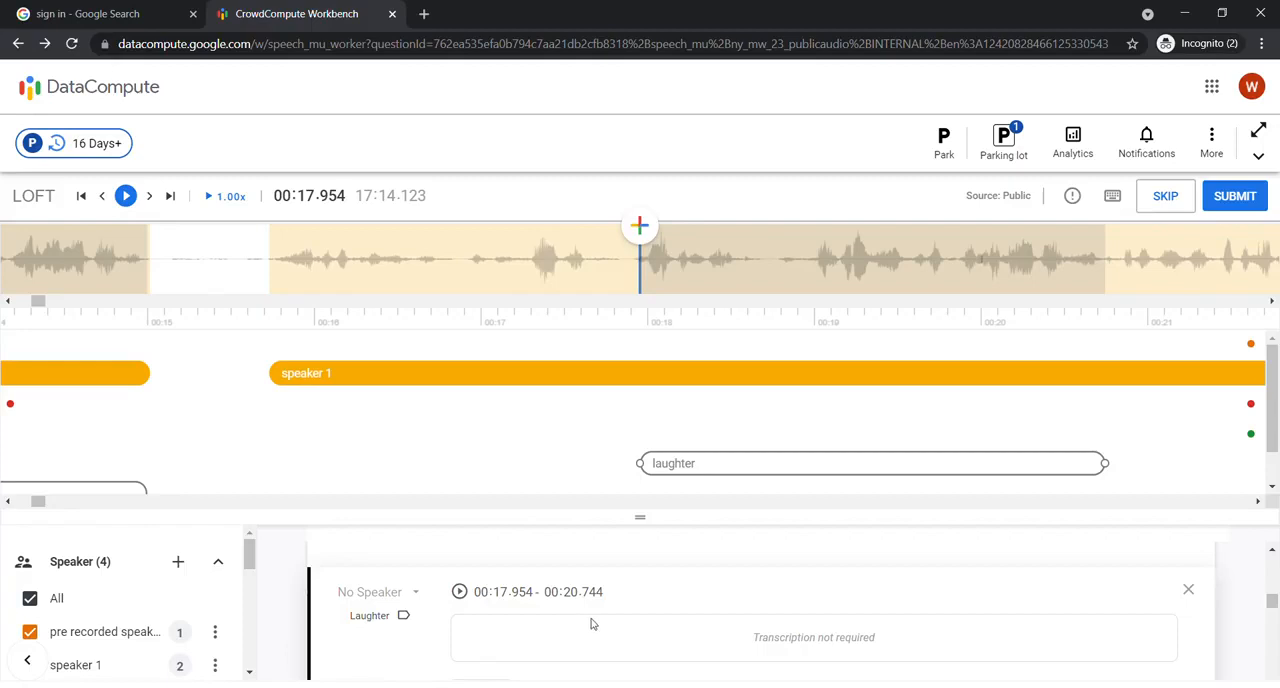
Step: Add a segment at 00:15.794, near the start of the second speaker 1 segment, and shorten its end to 00:16.379
{"action": "left_click", "coordinate": [282, 277]}
{"action": "left_click", "coordinate": [641, 226]}
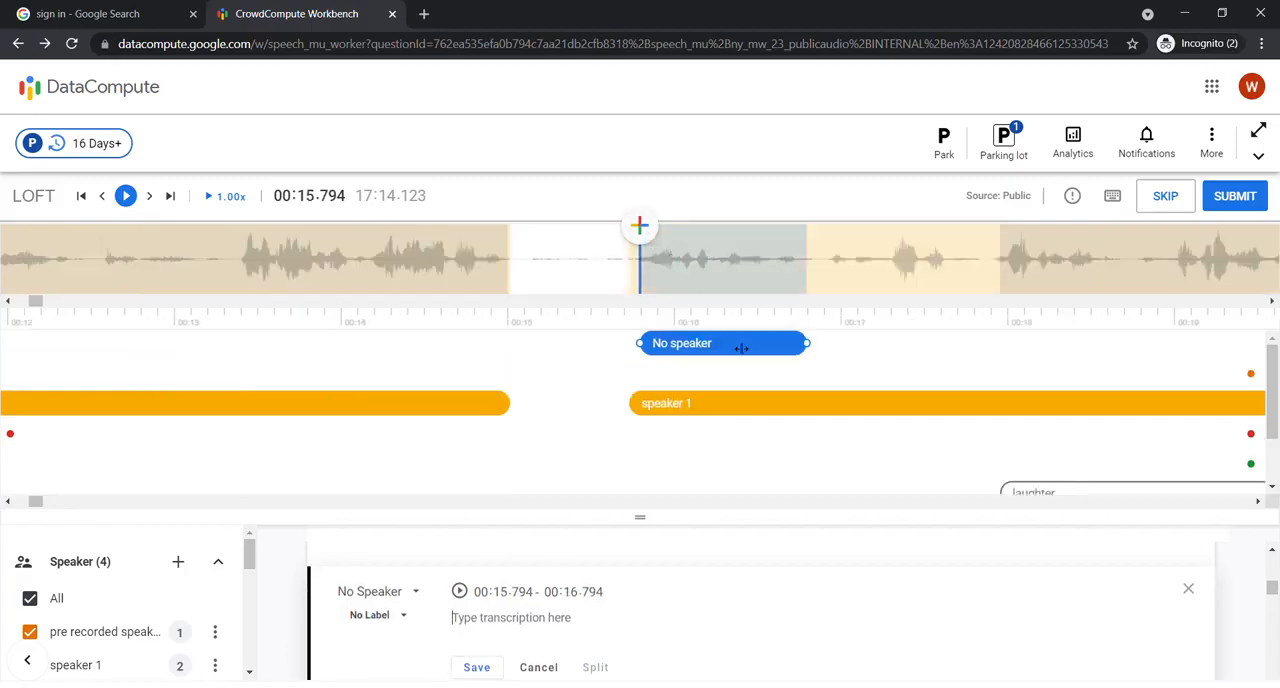
{"action": "left_click_drag", "start_coordinate": [812, 344], "coordinate": [737, 347]}
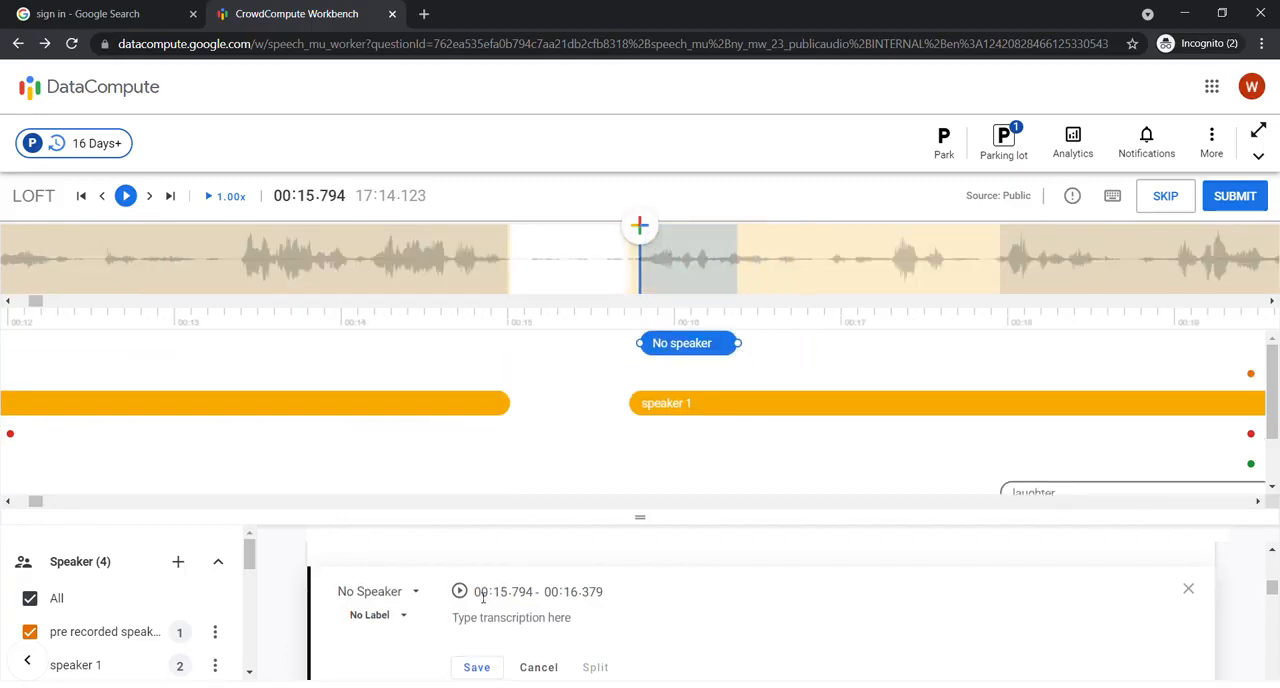
Step: Label the segment at 00:15.794–00:16.379 as Ring Tone and save it
{"action": "left_click", "coordinate": [369, 615]}
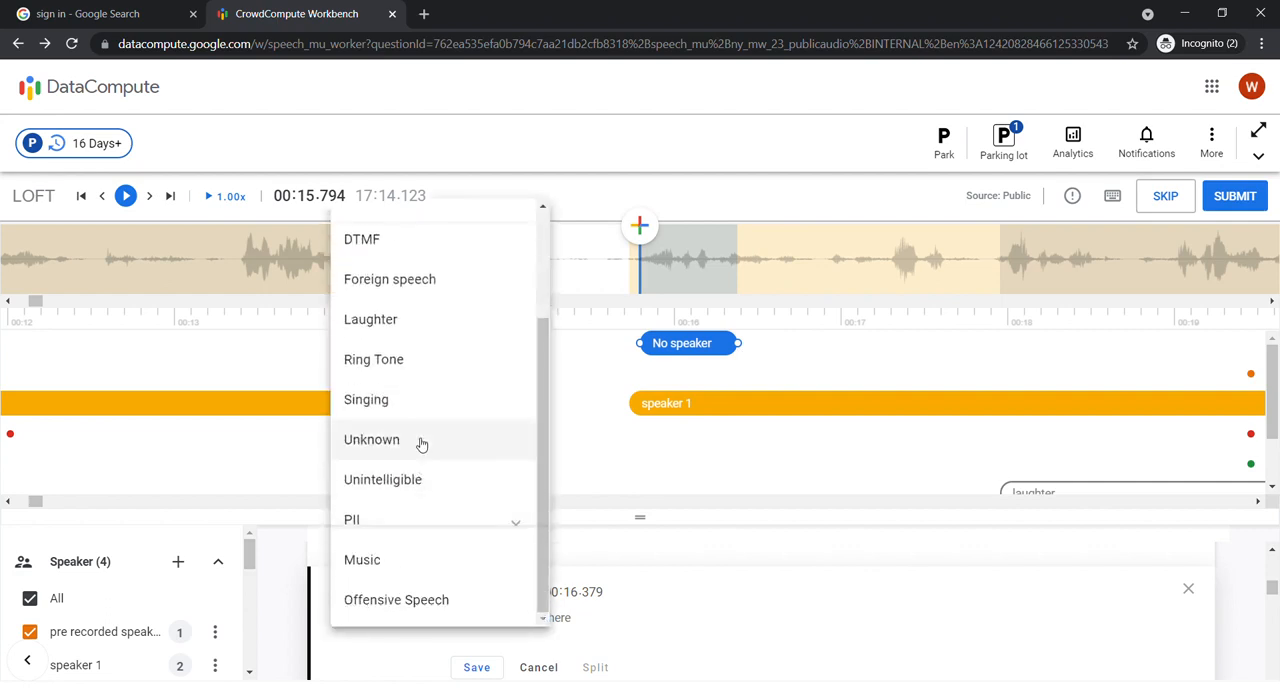
{"action": "left_click", "coordinate": [398, 361]}
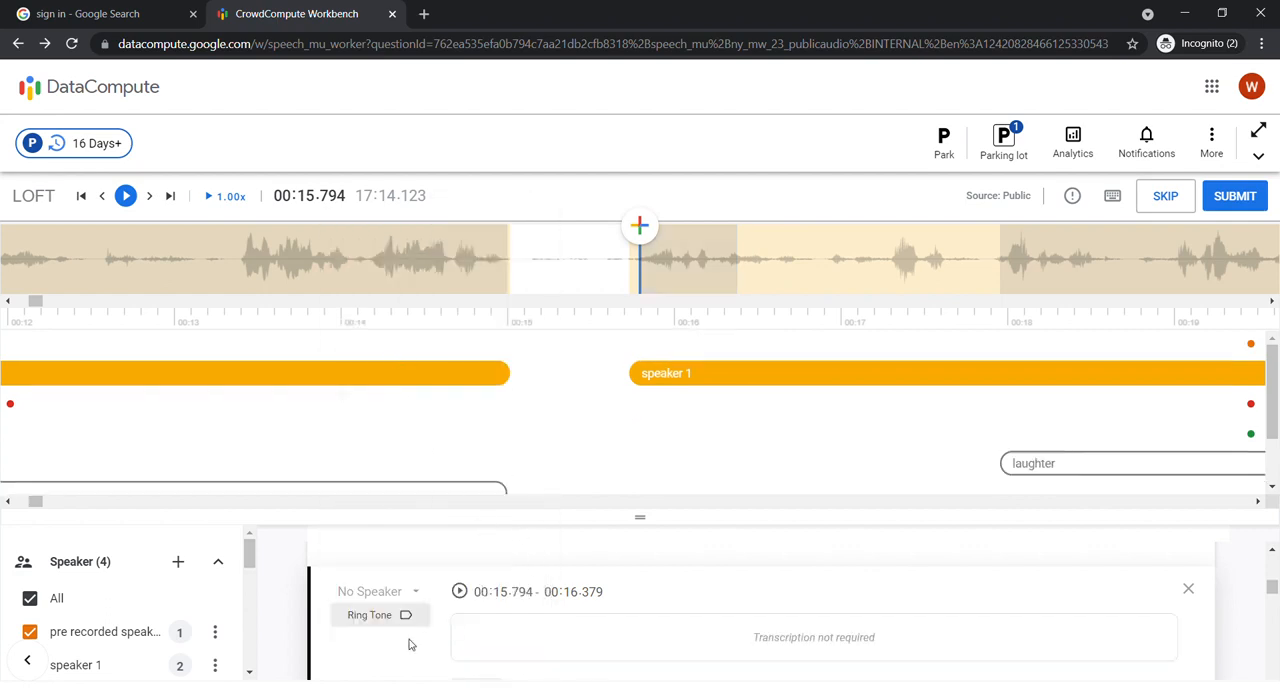
{"action": "scroll", "coordinate": [410, 640], "scroll_direction": "down", "scroll_amount": 1}
{"action": "left_click", "coordinate": [465, 615]}
{"action": "scroll", "coordinate": [670, 378], "scroll_direction": "down", "scroll_amount": 2}
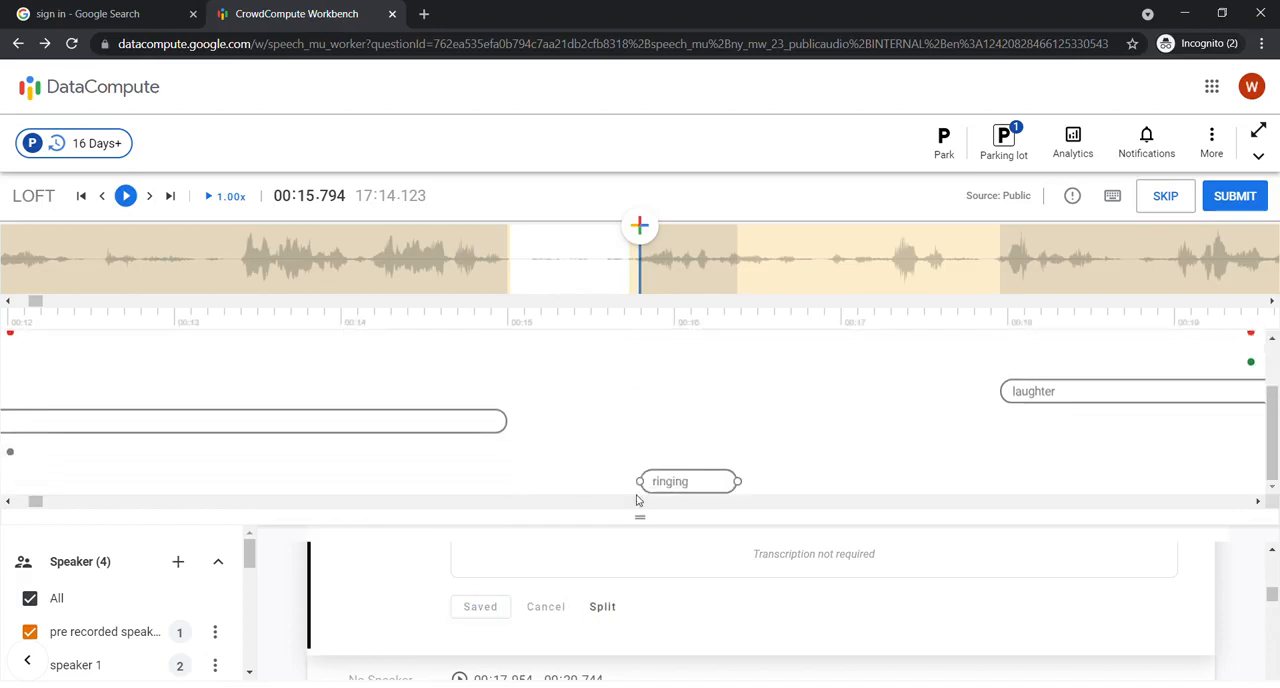
Step: Add a segment in the gap between the two speaker 1 segments, spanning 00:14.962 to 00:15.744
{"action": "left_click_drag", "start_coordinate": [640, 517], "coordinate": [640, 628]}
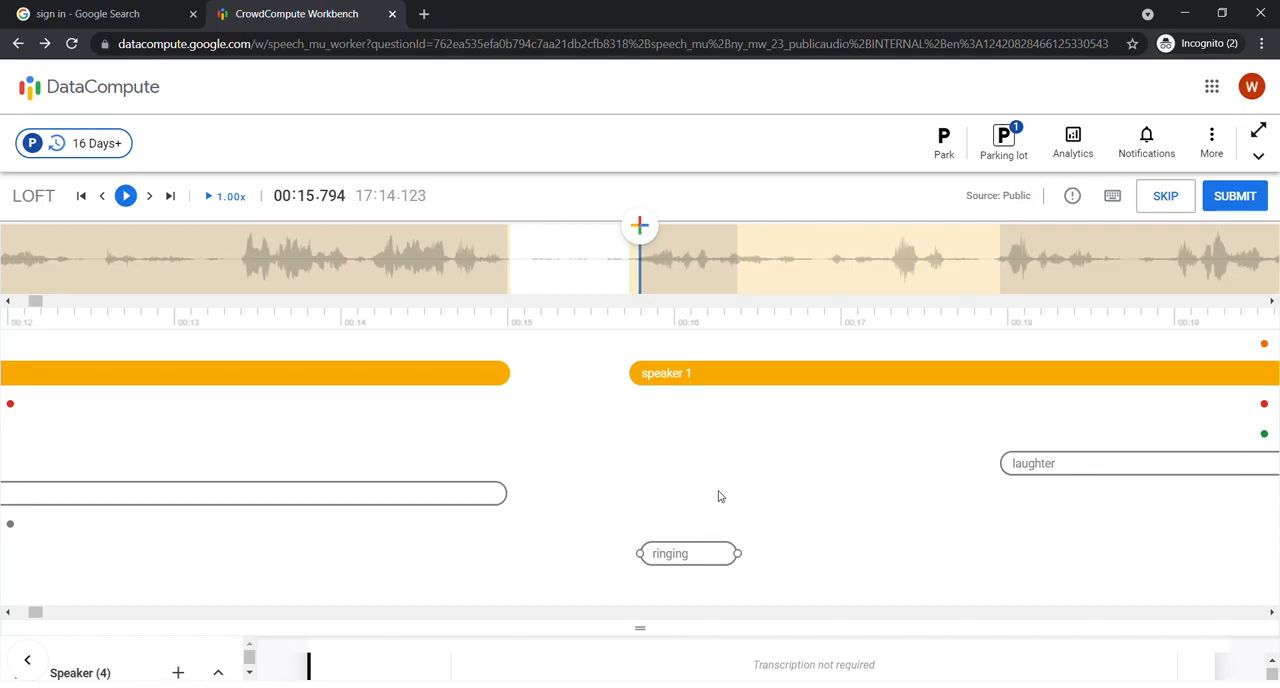
{"action": "left_click", "coordinate": [514, 258]}
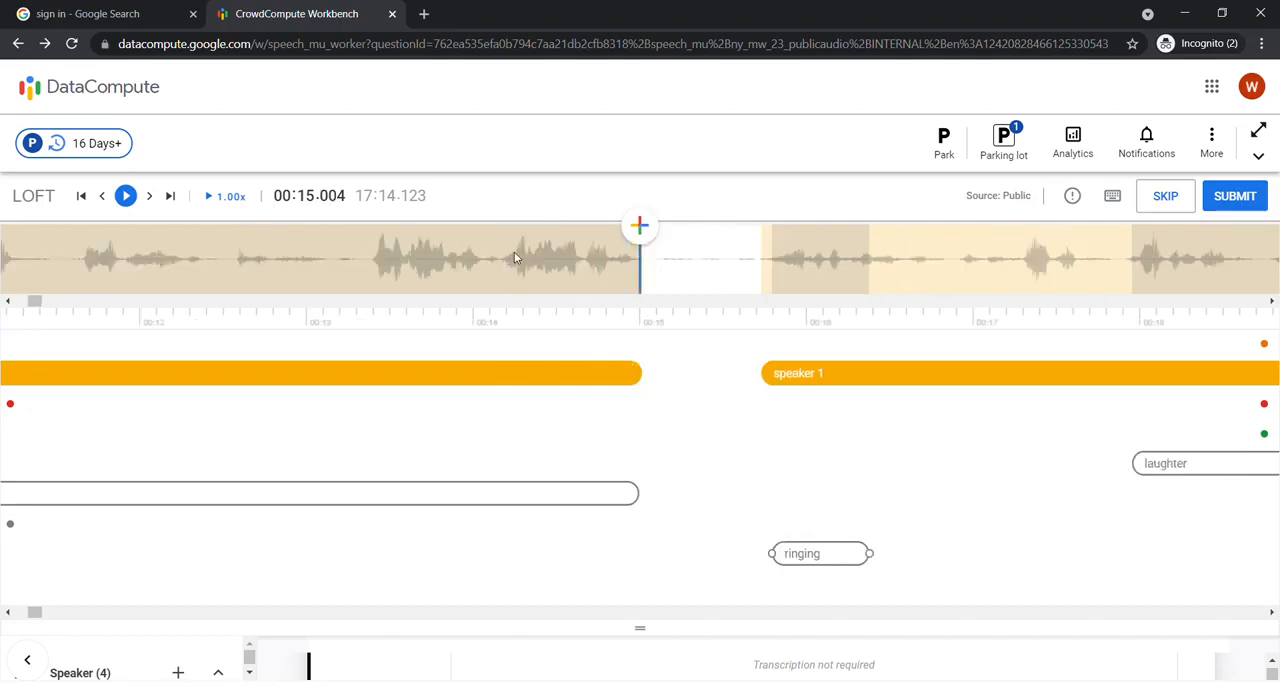
{"action": "left_click", "coordinate": [640, 236]}
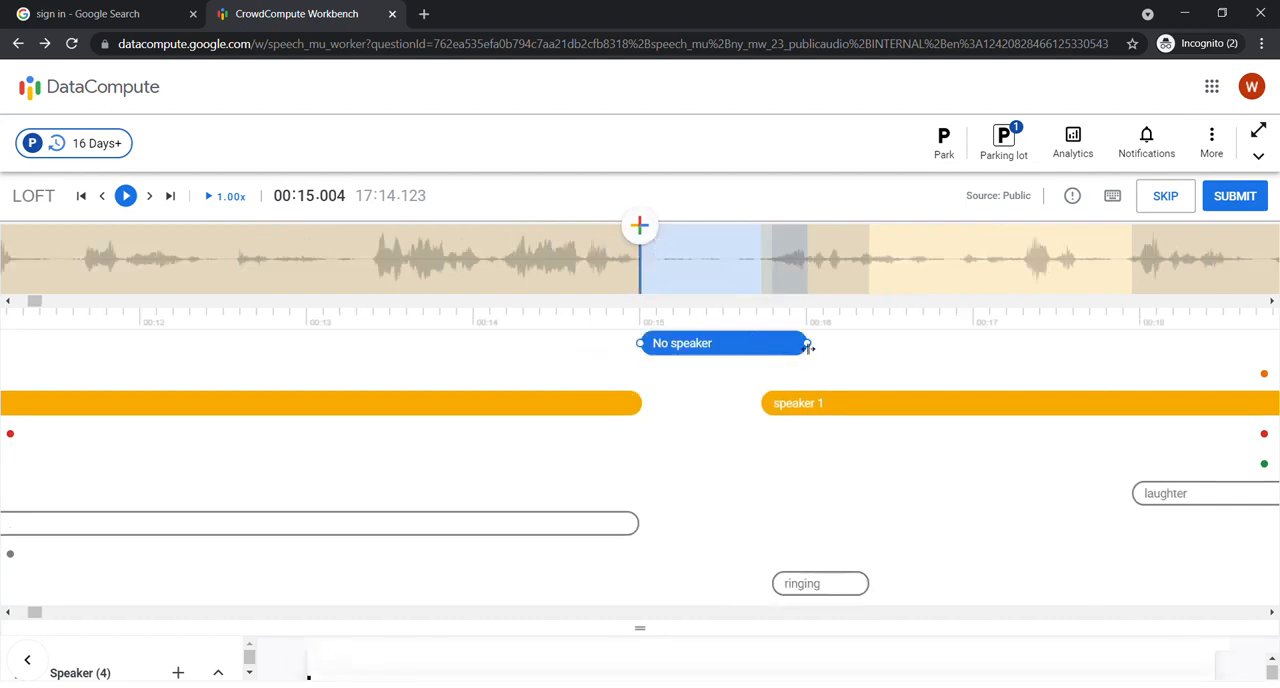
{"action": "left_click_drag", "start_coordinate": [808, 346], "coordinate": [632, 343]}
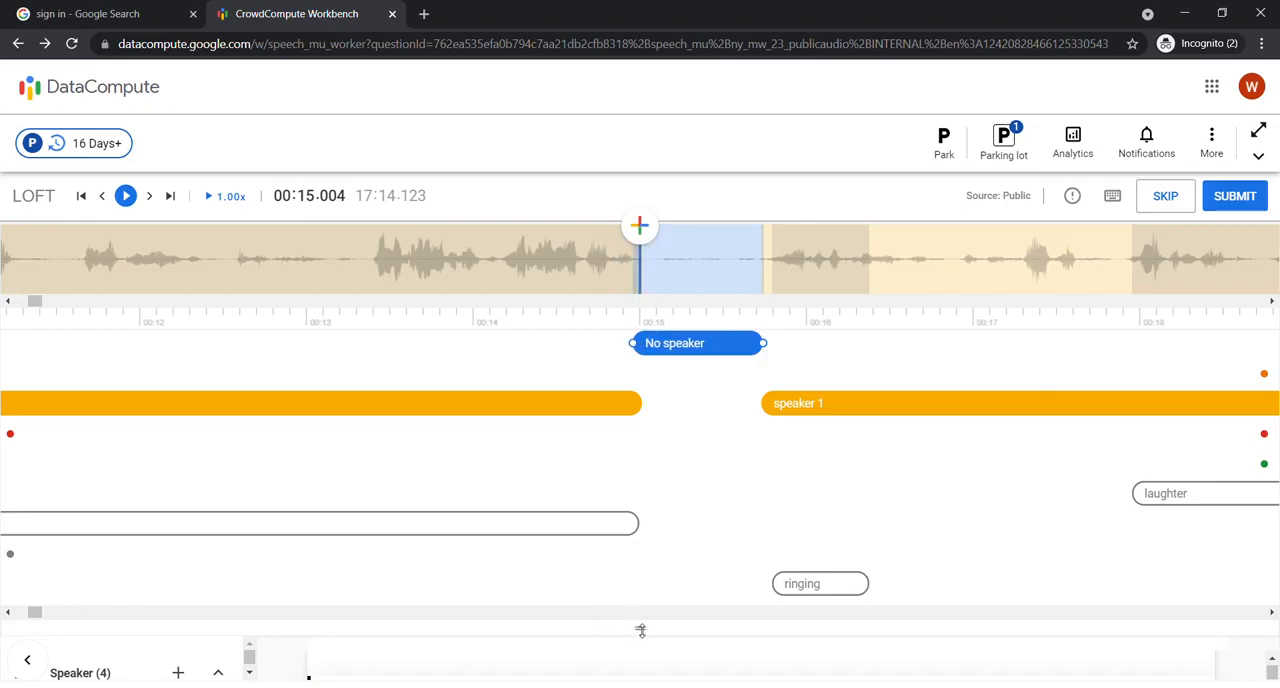
Step: Label the gap segment at 00:14.962–00:15.744 as Noise and save it
{"action": "left_click_drag", "start_coordinate": [641, 630], "coordinate": [640, 480]}
{"action": "left_click", "coordinate": [406, 583]}
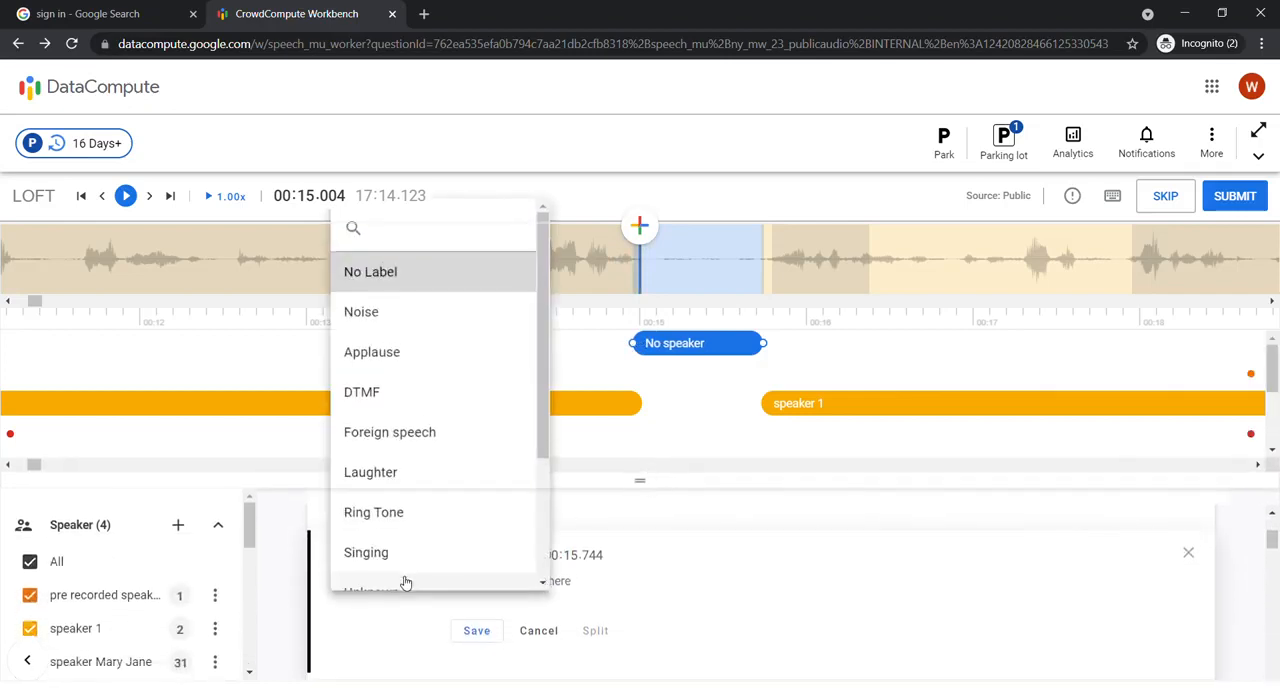
{"action": "left_click", "coordinate": [395, 318]}
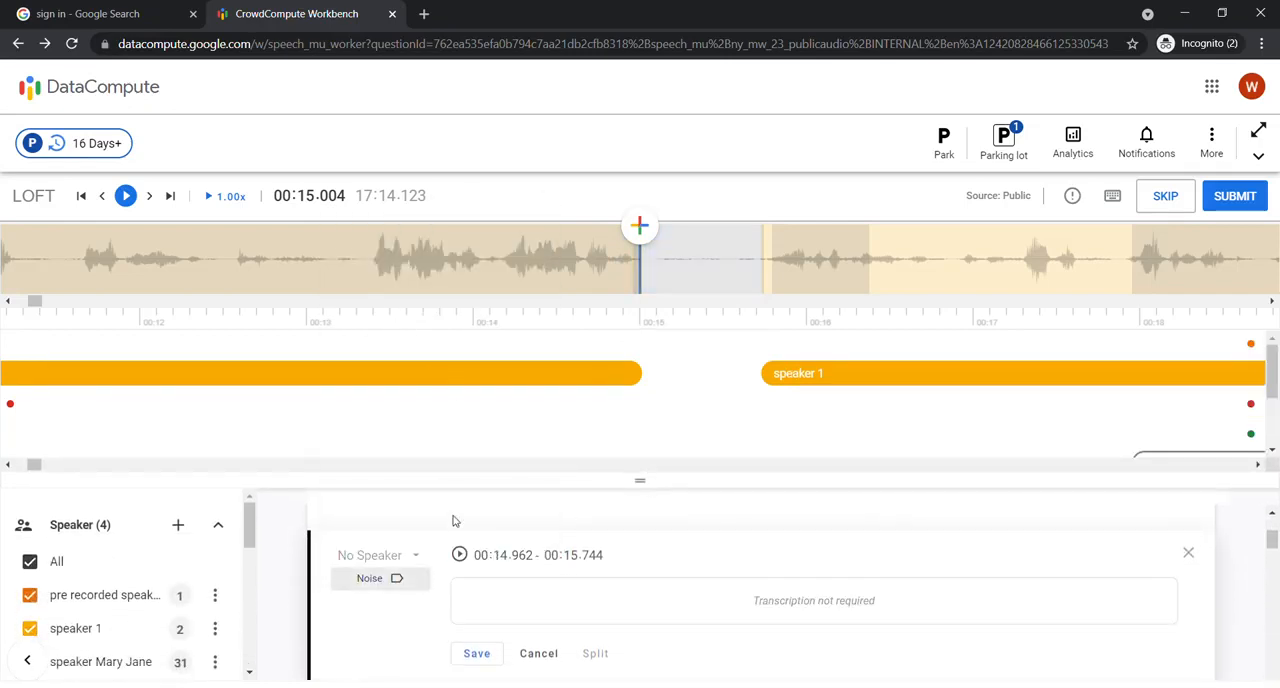
{"action": "left_click", "coordinate": [478, 654]}
{"action": "left_click_drag", "start_coordinate": [640, 482], "coordinate": [640, 628]}
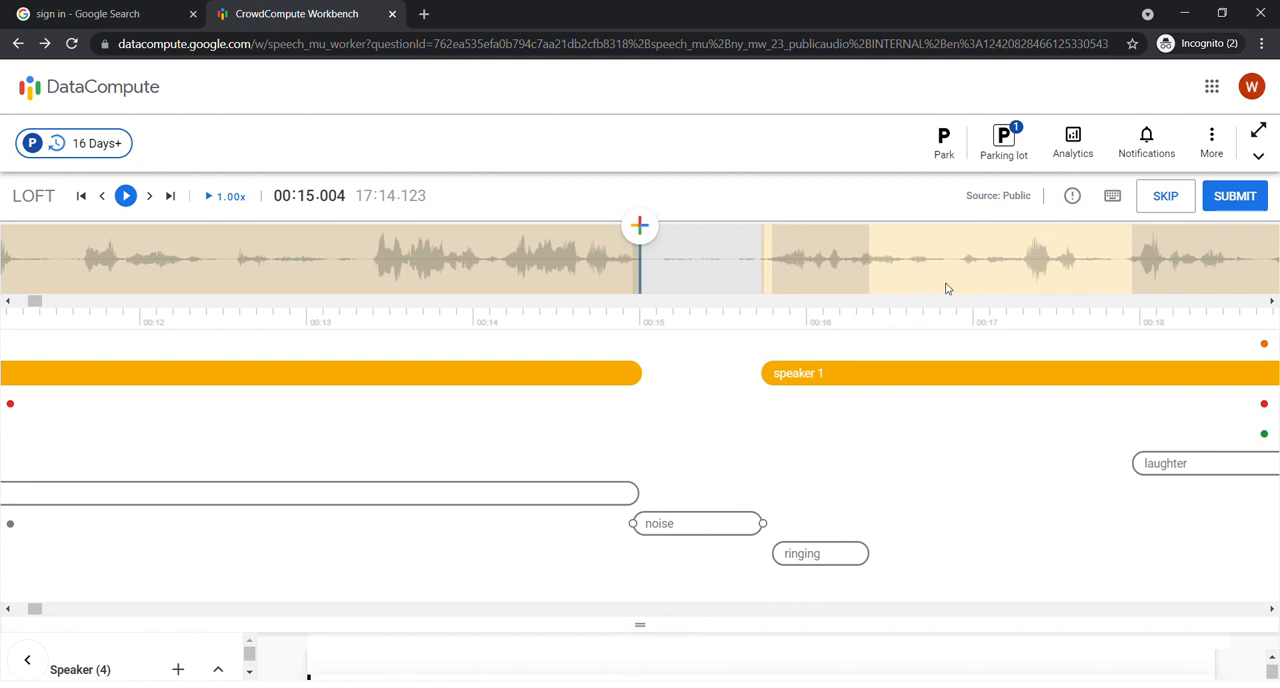
Step: Add a segment at 00:36.174, just after the pre recorded speaker 1 segment, and extend its end to 00:39.059
{"action": "scroll", "coordinate": [947, 289], "scroll_direction": "down", "scroll_amount": 5}
{"action": "scroll", "coordinate": [947, 289], "scroll_direction": "down", "scroll_amount": 20}
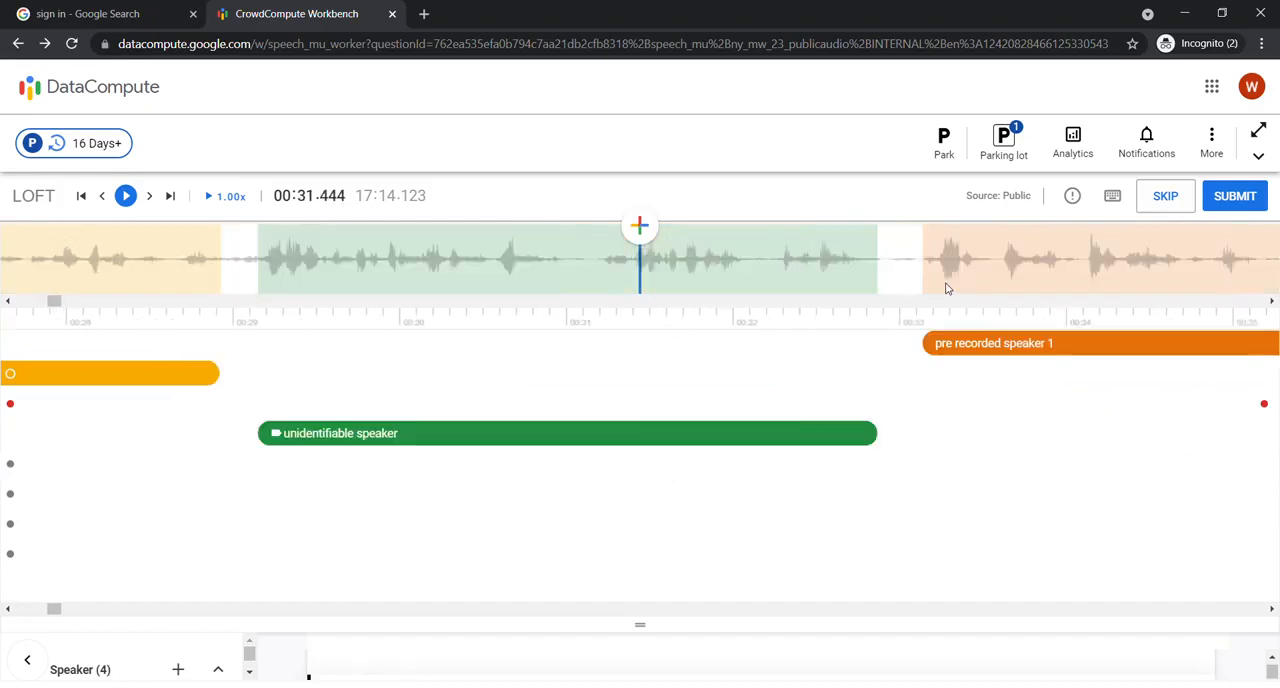
{"action": "scroll", "coordinate": [947, 289], "scroll_direction": "down", "scroll_amount": 3}
{"action": "scroll", "coordinate": [221, 272], "scroll_direction": "up", "scroll_amount": 4}
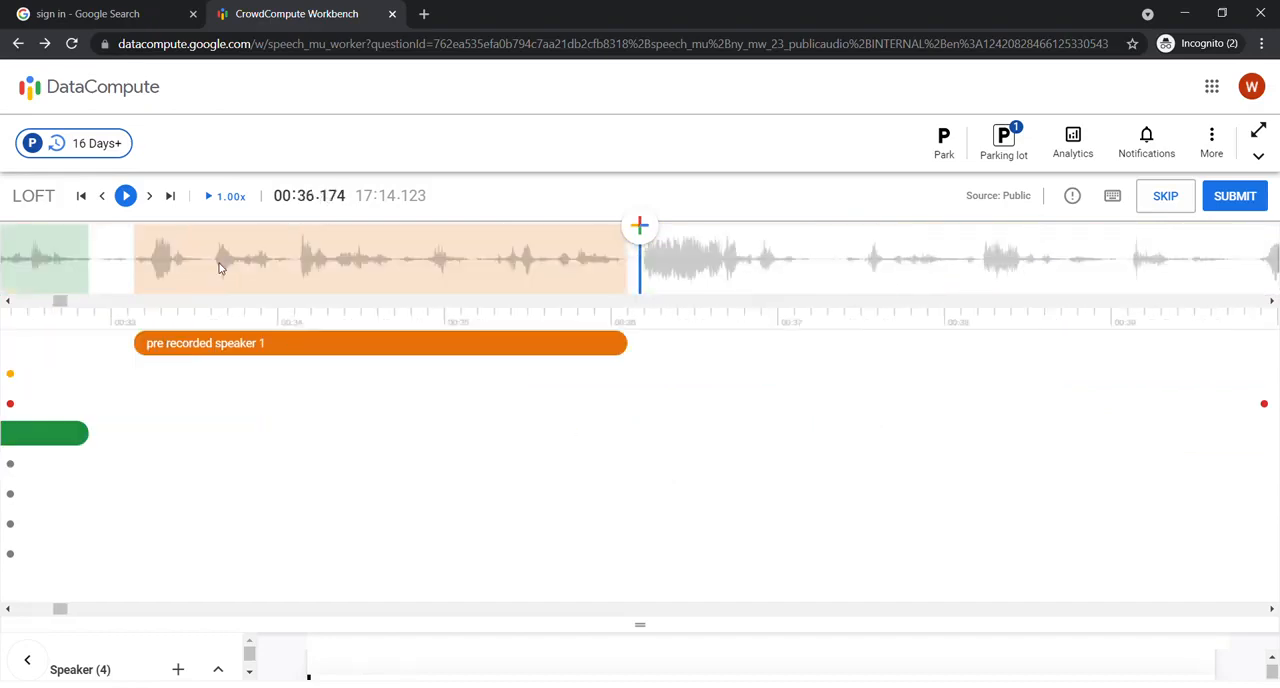
{"action": "left_click", "coordinate": [645, 229]}
{"action": "left_click_drag", "start_coordinate": [806, 343], "coordinate": [1122, 358]}
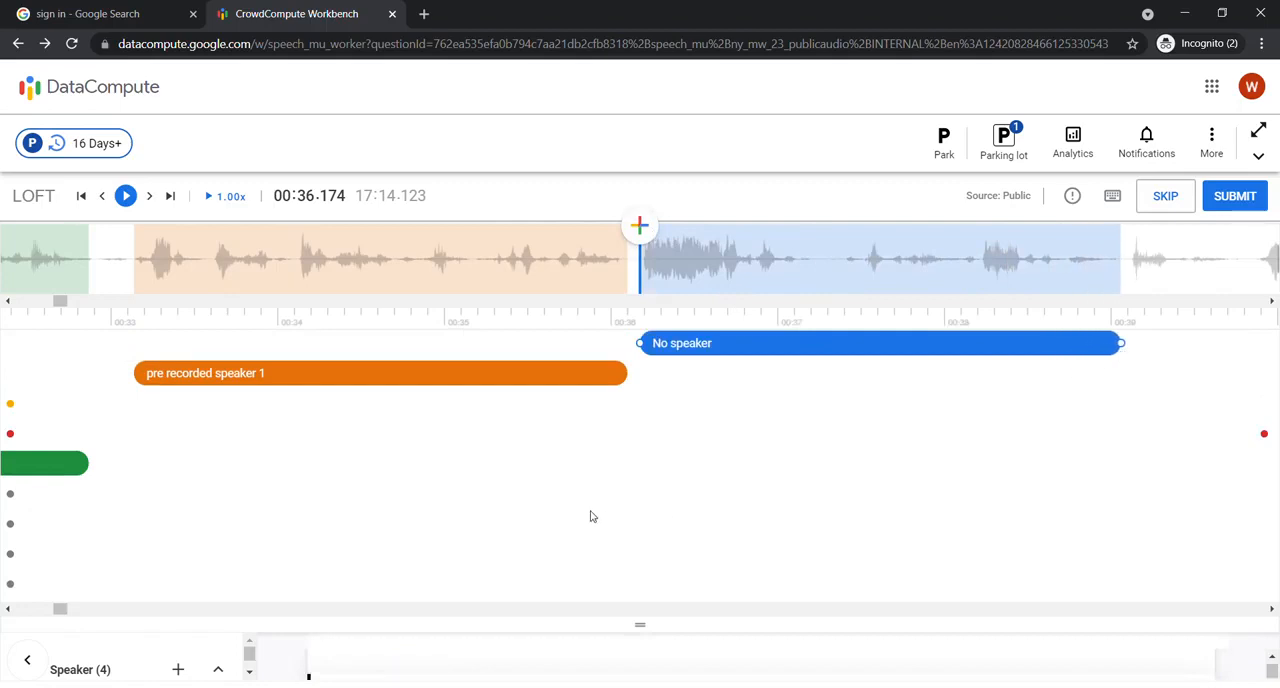
{"action": "left_click_drag", "start_coordinate": [648, 624], "coordinate": [644, 447]}
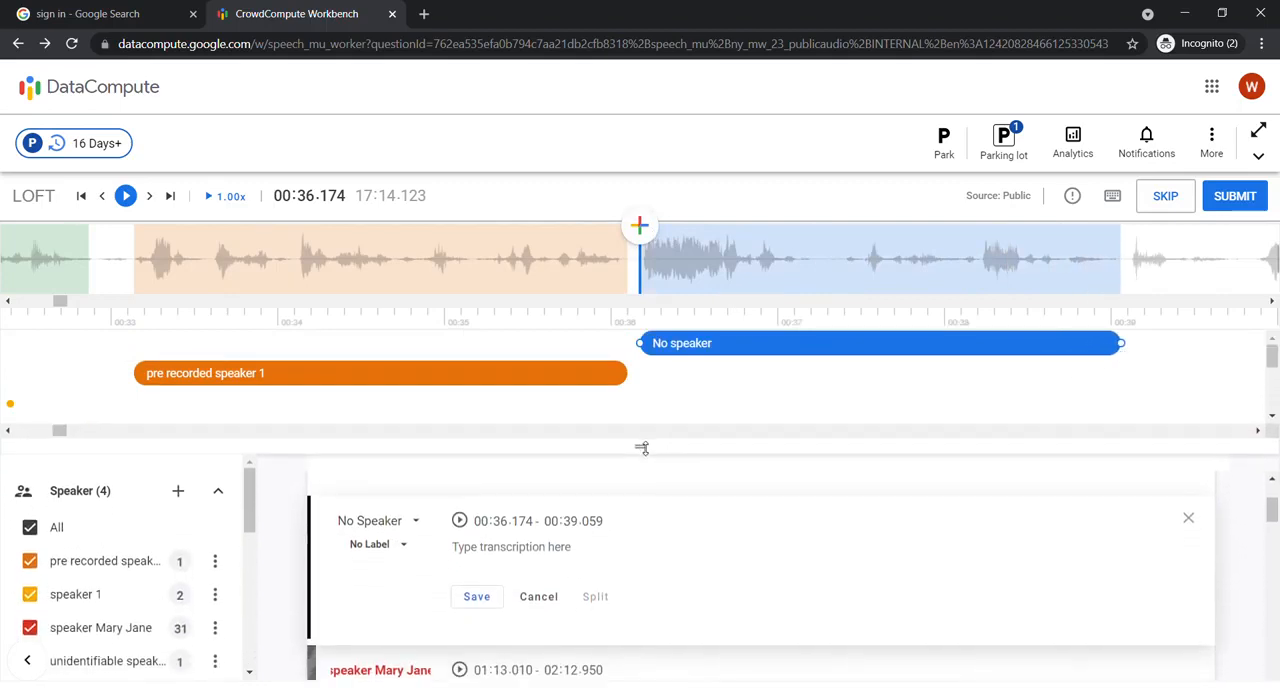
{"action": "left_click", "coordinate": [412, 524]}
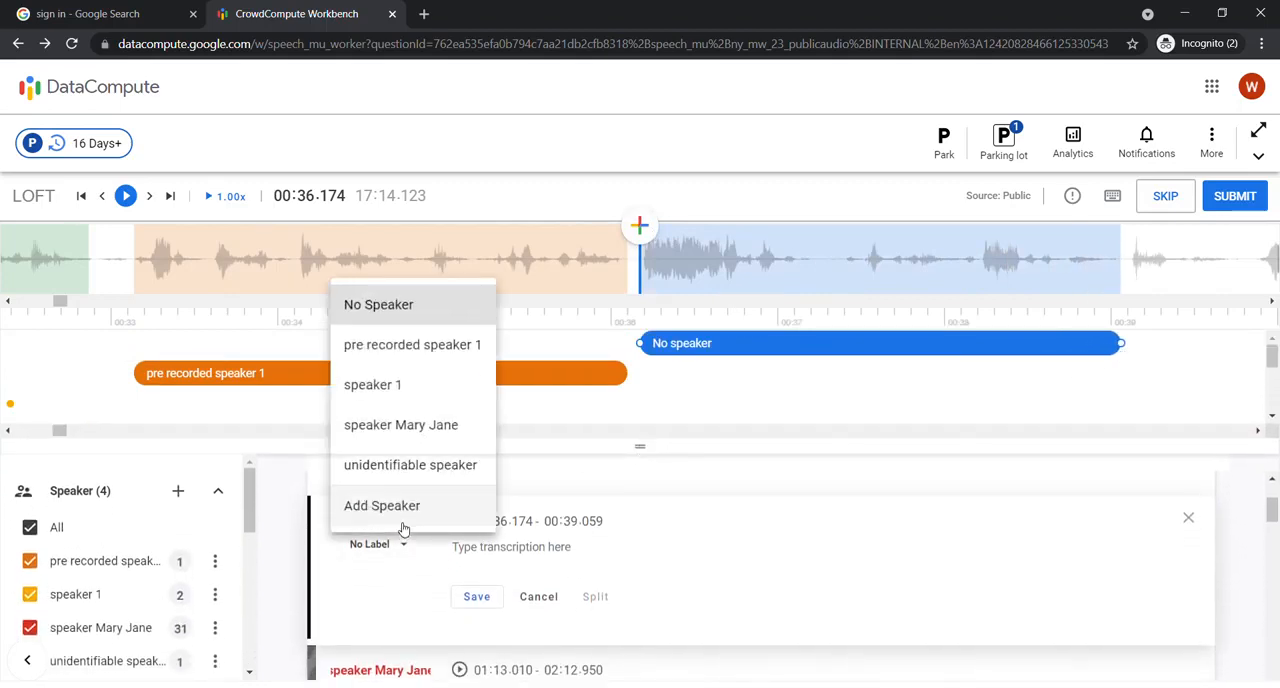
{"action": "left_click", "coordinate": [402, 388]}
{"action": "left_click", "coordinate": [544, 557]}
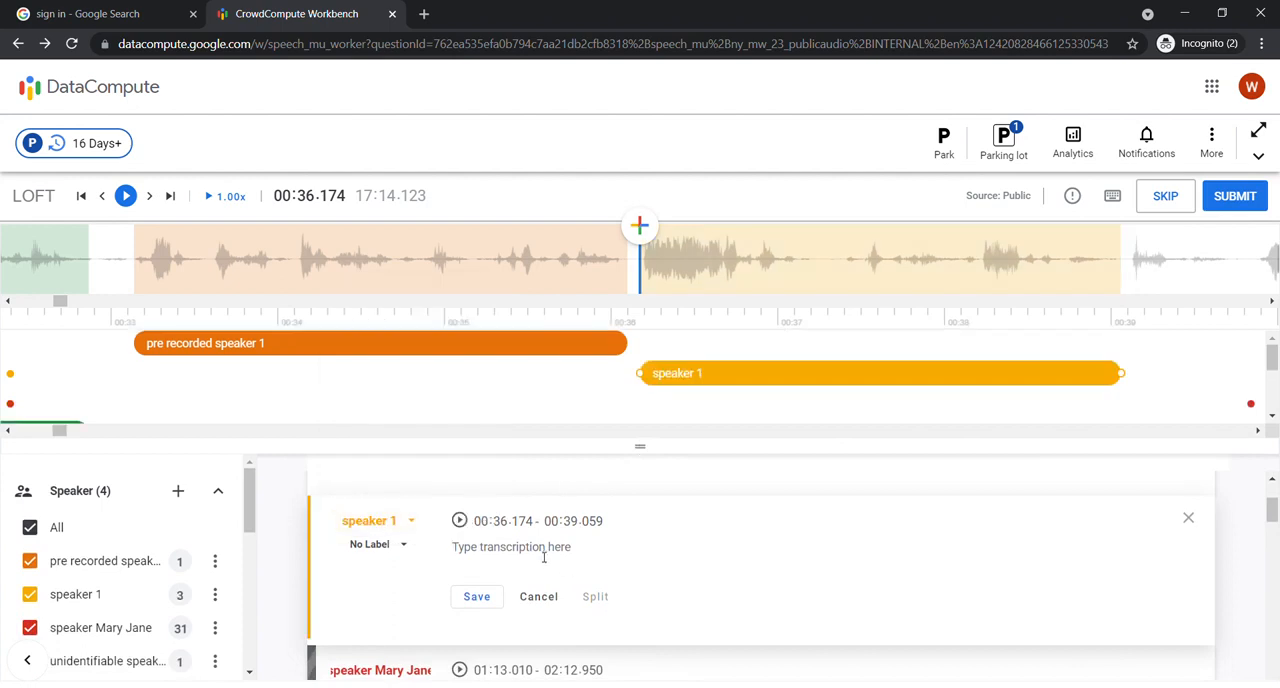
Step: Assign the 00:36.174–00:39.059 segment to the red named speaker and save the transcription "hi i am" followed by that speaker's name
{"action": "left_click", "coordinate": [382, 524]}
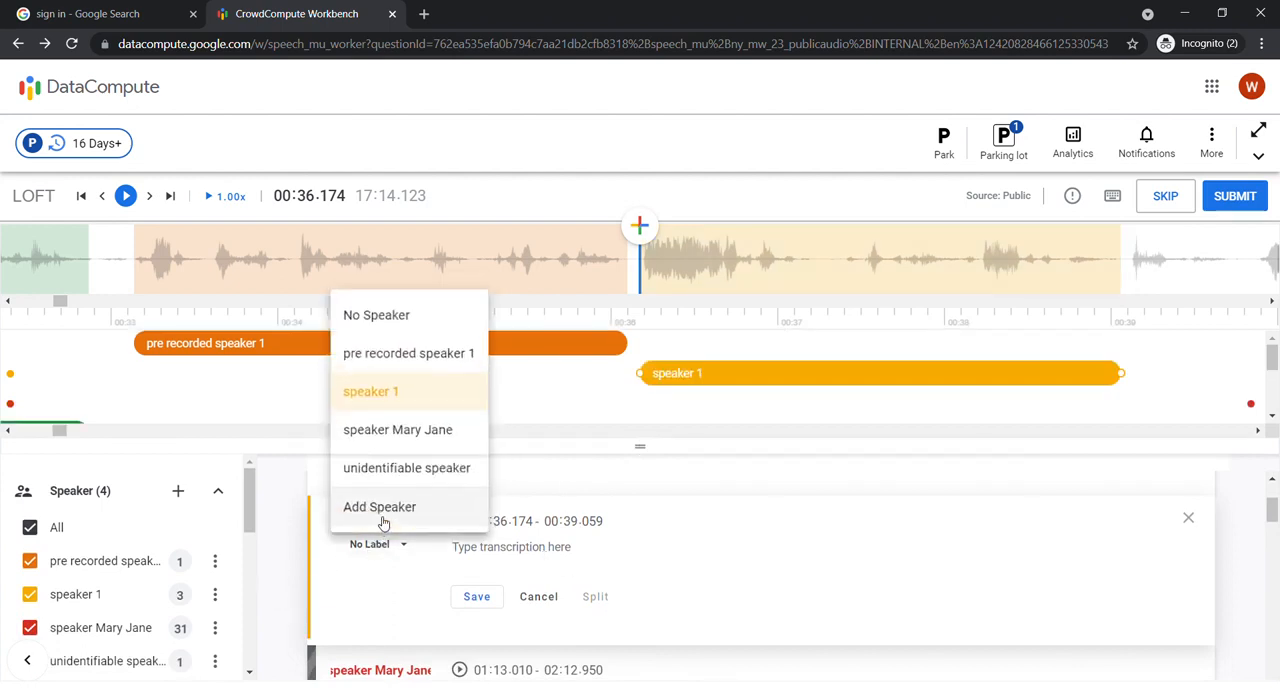
{"action": "left_click", "coordinate": [410, 432]}
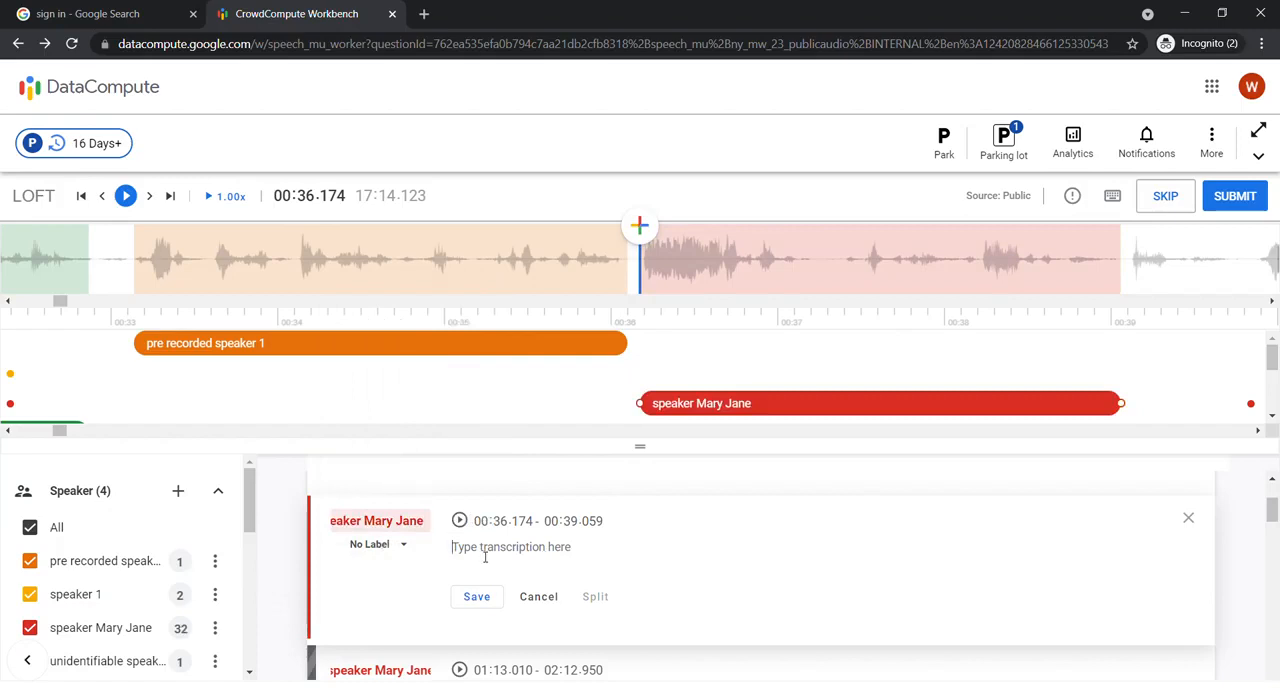
{"action": "type", "text": "hi"}
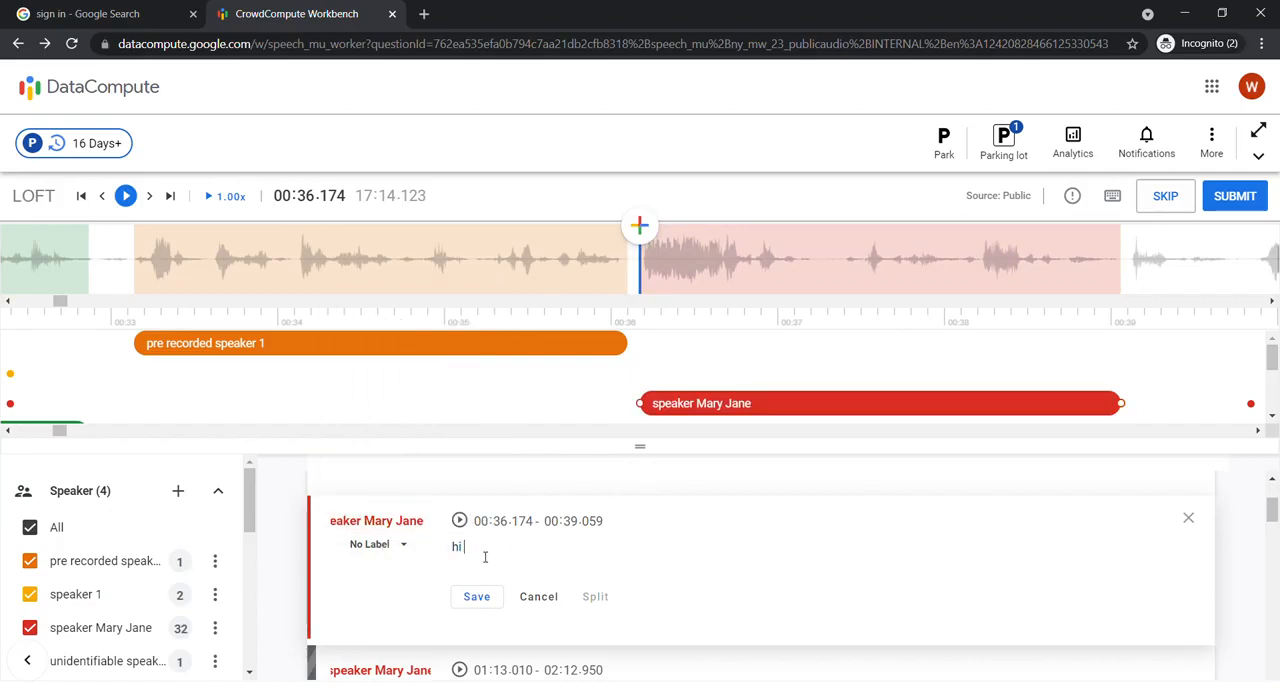
{"action": "type", "text": " i am Mary Janw"}
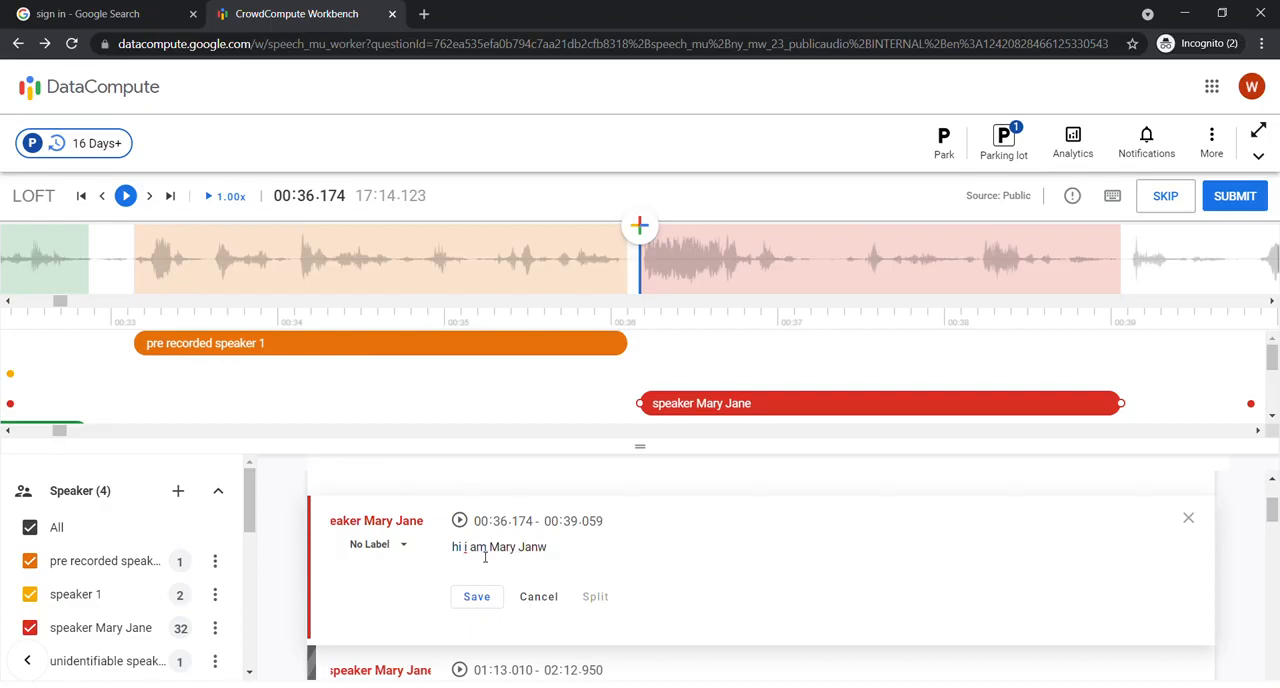
{"action": "key", "text": "BackSpace"}
{"action": "type", "text": "e"}
{"action": "left_click_drag", "start_coordinate": [489, 552], "coordinate": [548, 552]}
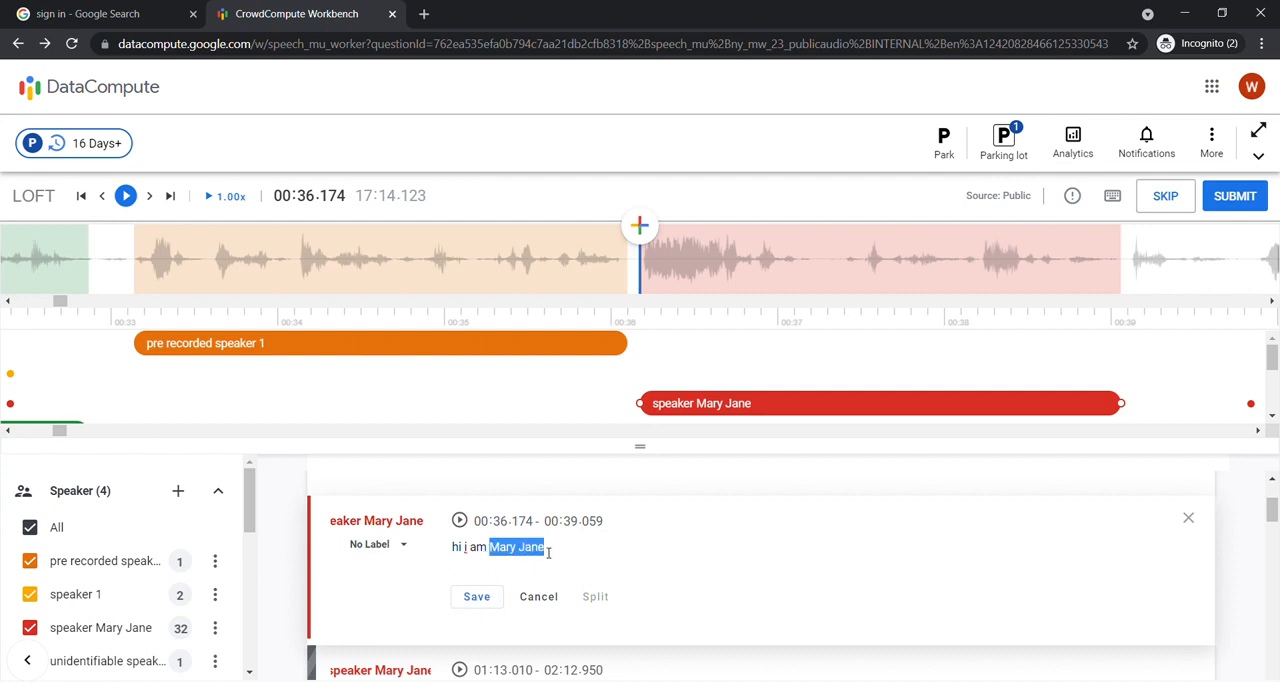
{"action": "left_click", "coordinate": [493, 606]}
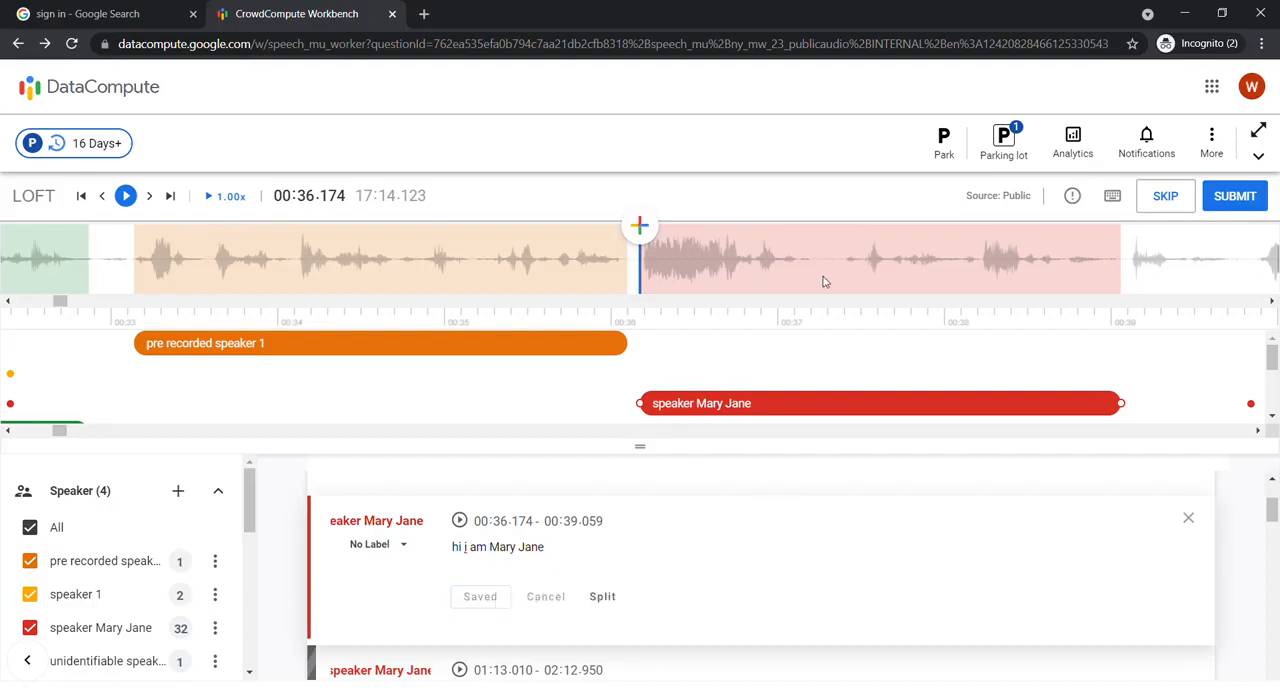
Step: Split the red named speaker's segment at 00:38.119, then label its second part, containing the name, as PII and save it
{"action": "left_click", "coordinate": [975, 260]}
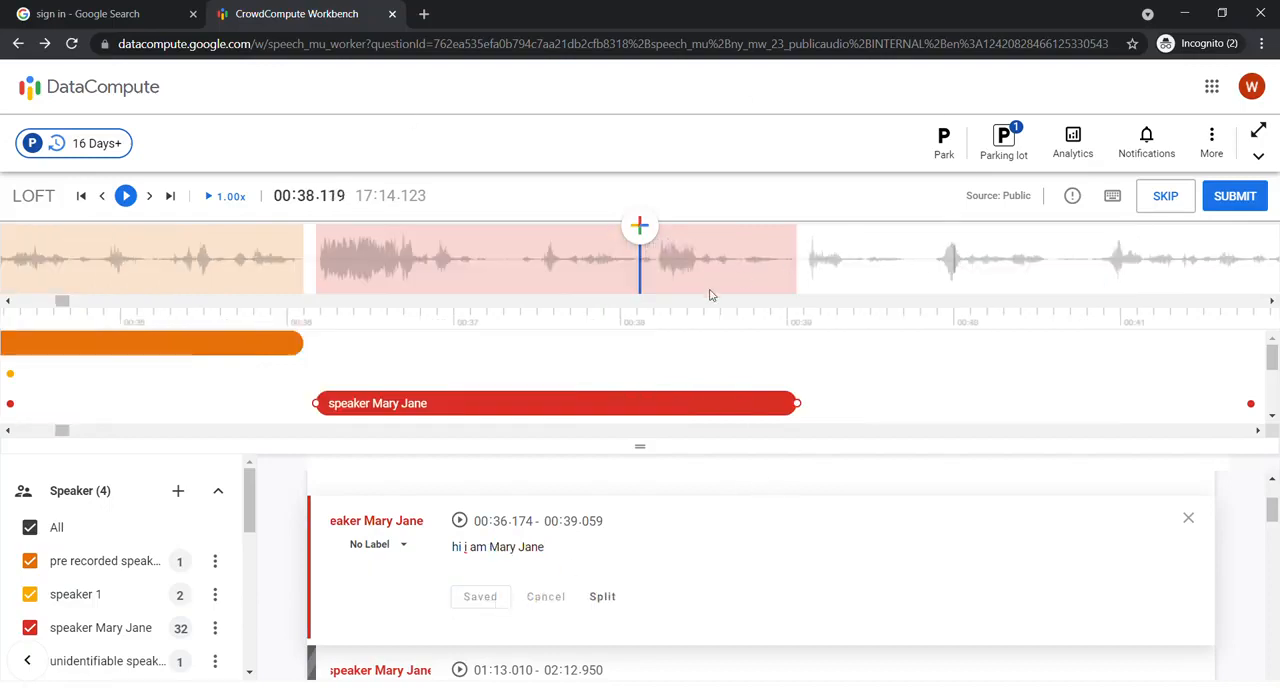
{"action": "left_click", "coordinate": [602, 596]}
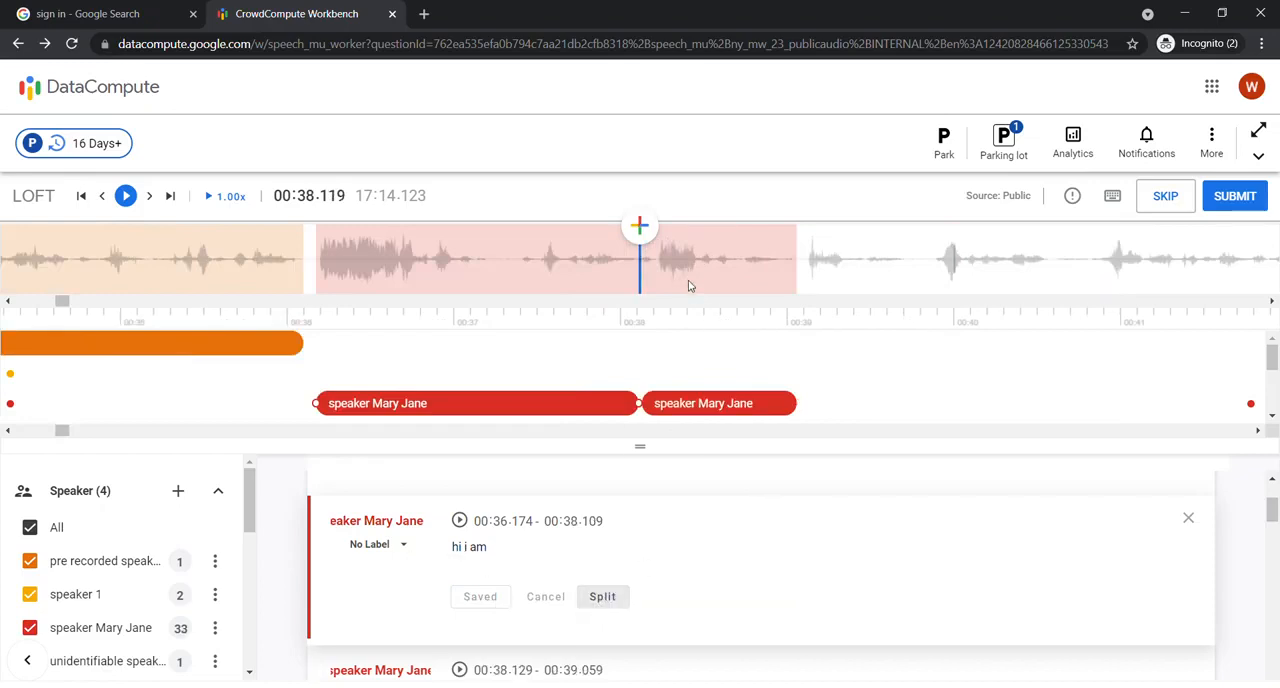
{"action": "left_click", "coordinate": [697, 413]}
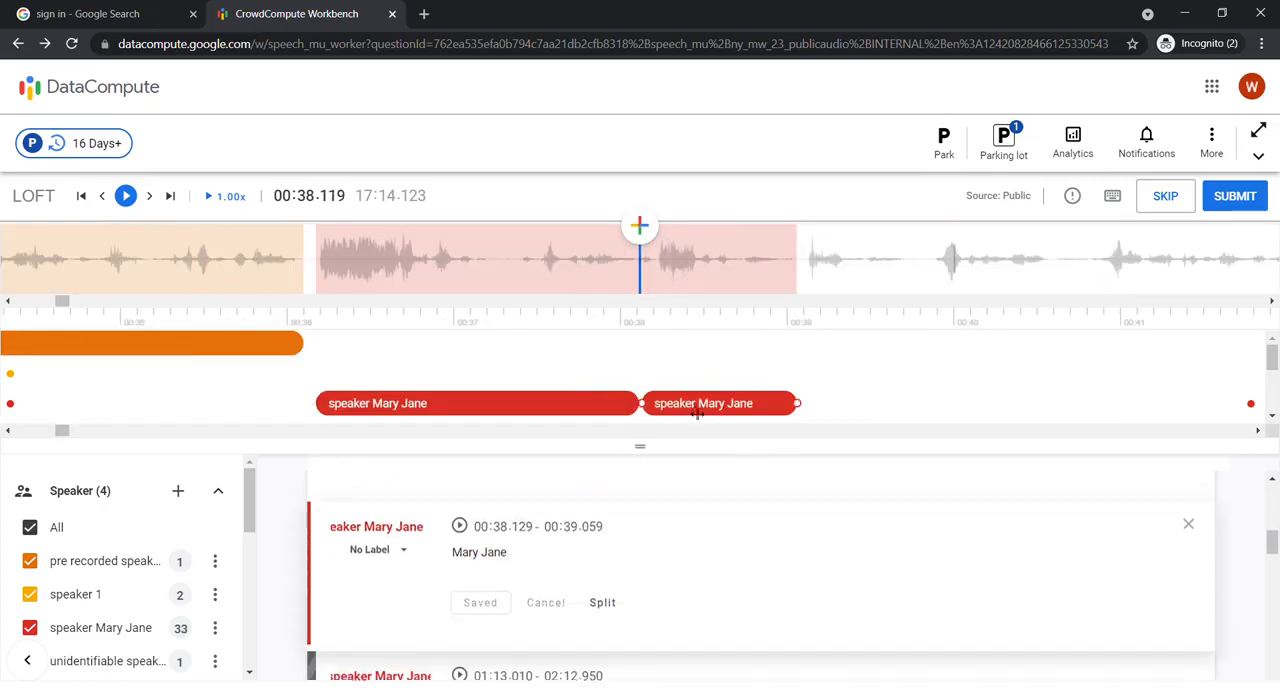
{"action": "left_click", "coordinate": [372, 544]}
{"action": "scroll", "coordinate": [389, 490], "scroll_direction": "down", "scroll_amount": 3}
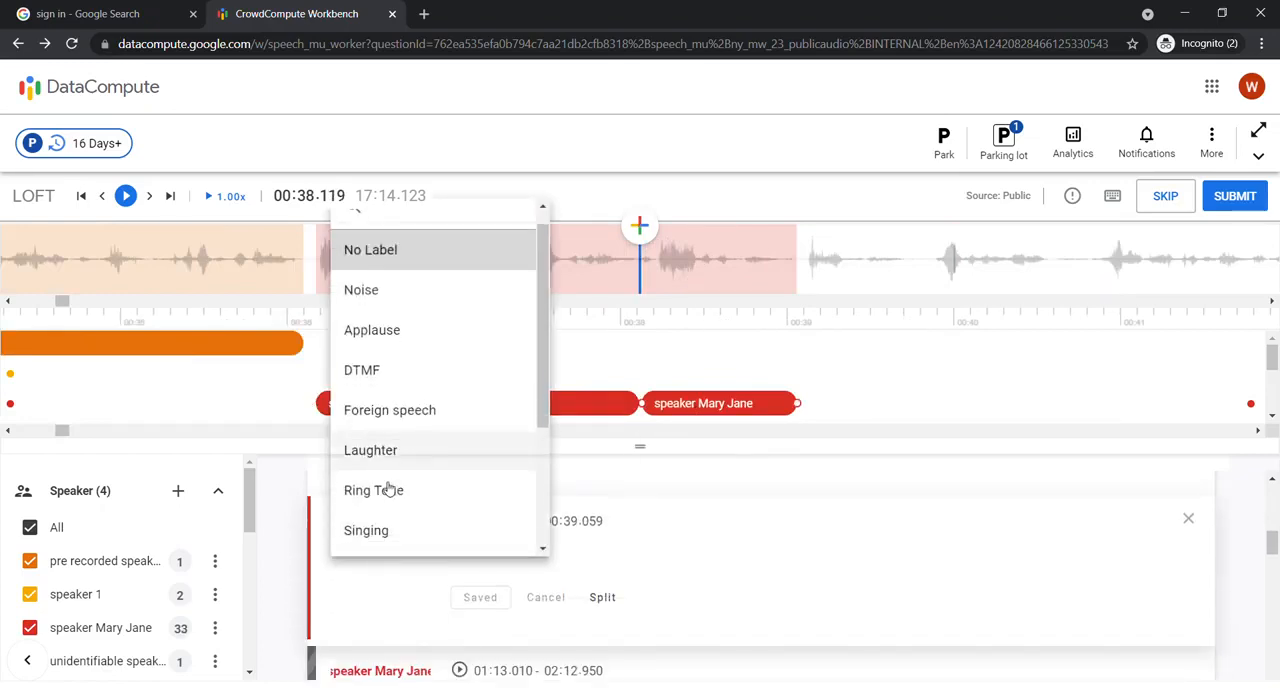
{"action": "left_click", "coordinate": [393, 454]}
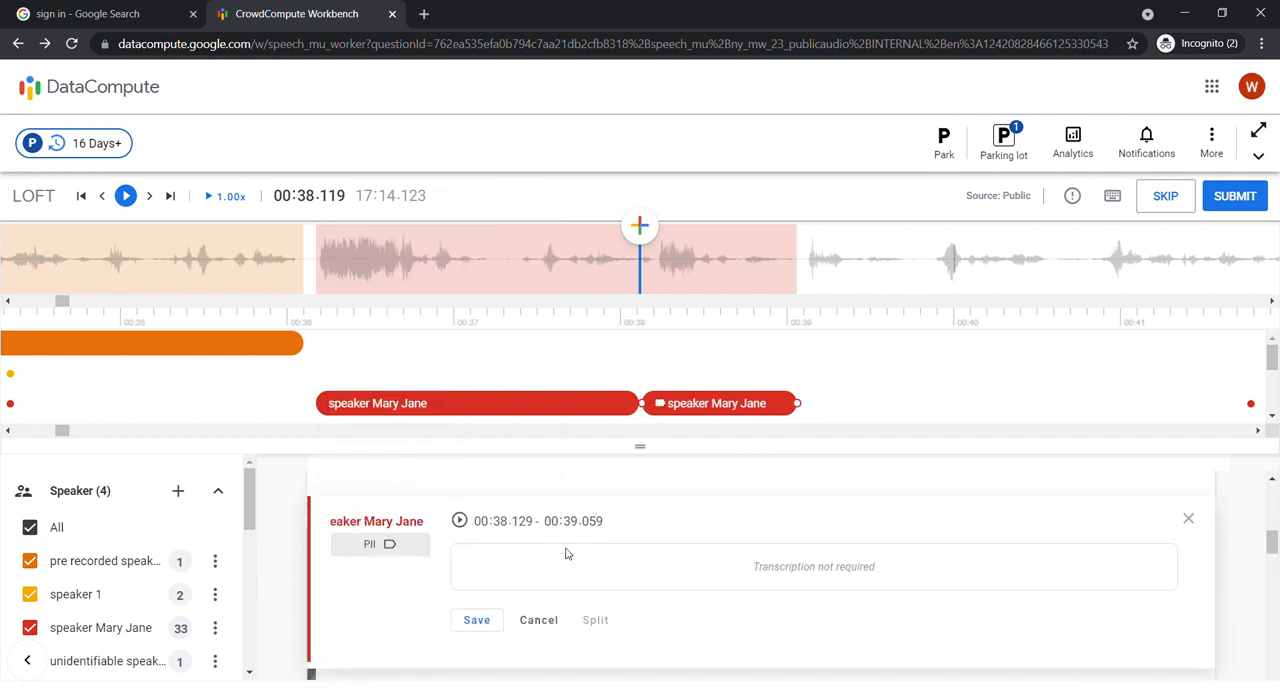
{"action": "left_click", "coordinate": [474, 620]}
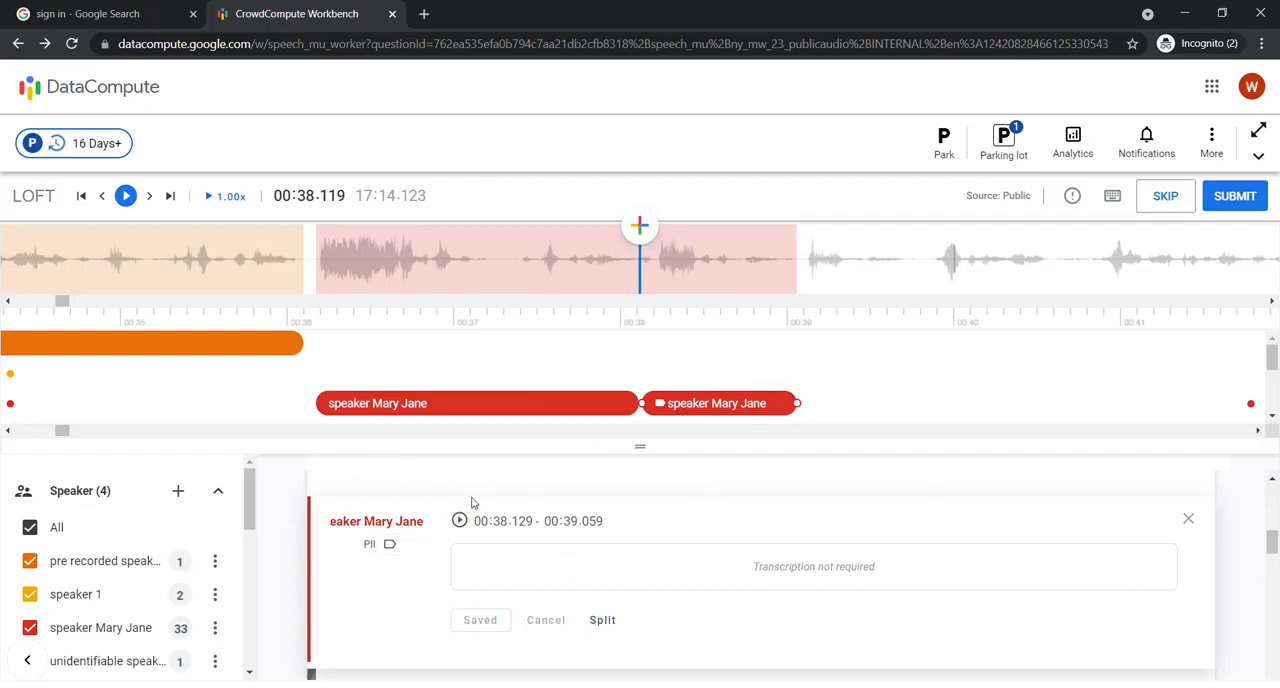
Step: Open the first part of the split segment and examine its transcription
{"action": "left_click", "coordinate": [486, 414]}
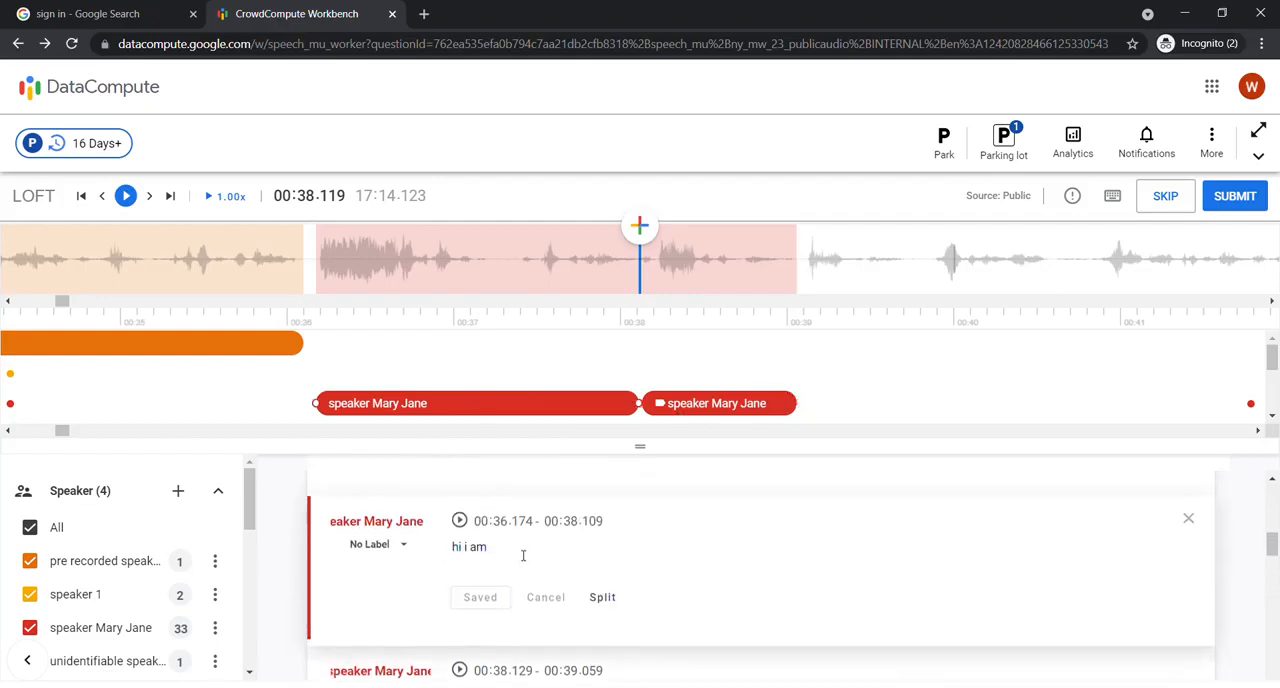
{"action": "left_click_drag", "start_coordinate": [492, 548], "coordinate": [437, 548]}
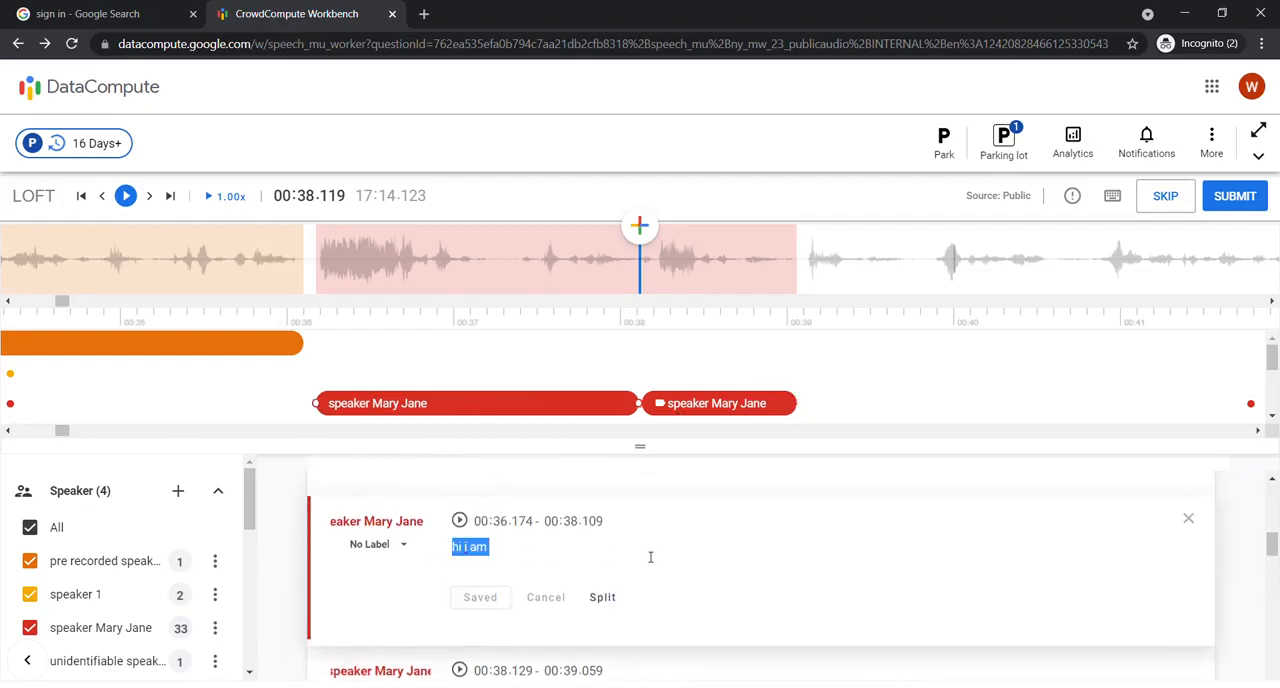